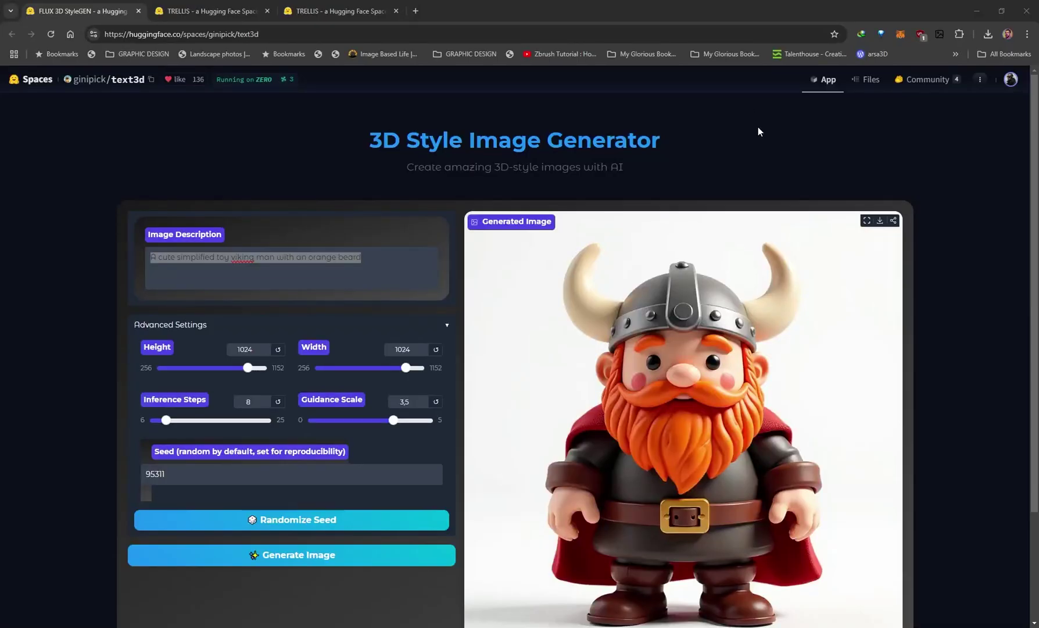
pyautogui.click(1011, 82)
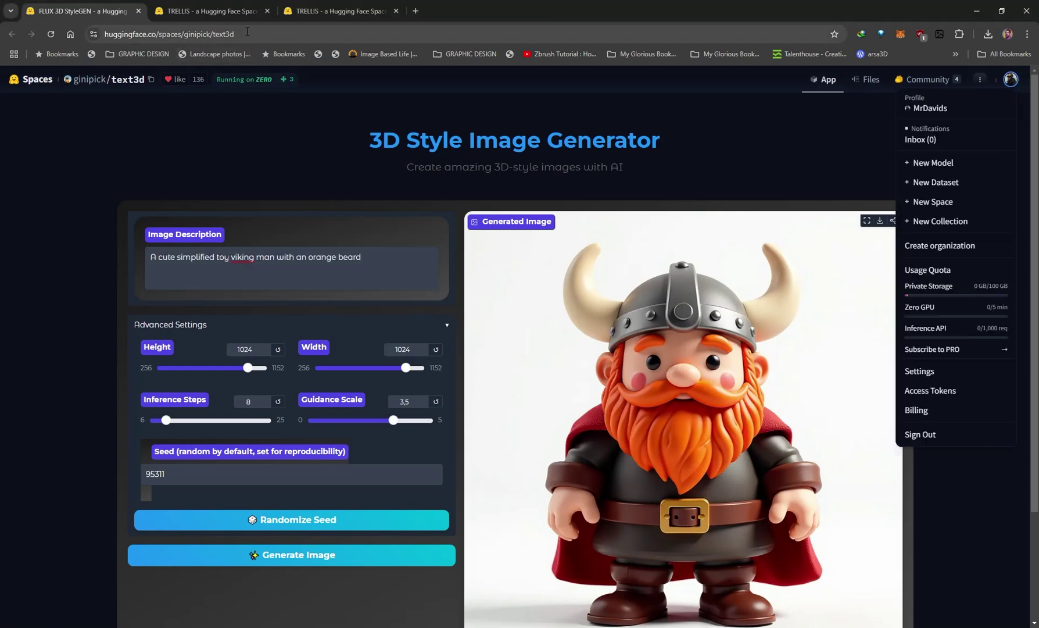
pyautogui.click(105, 34)
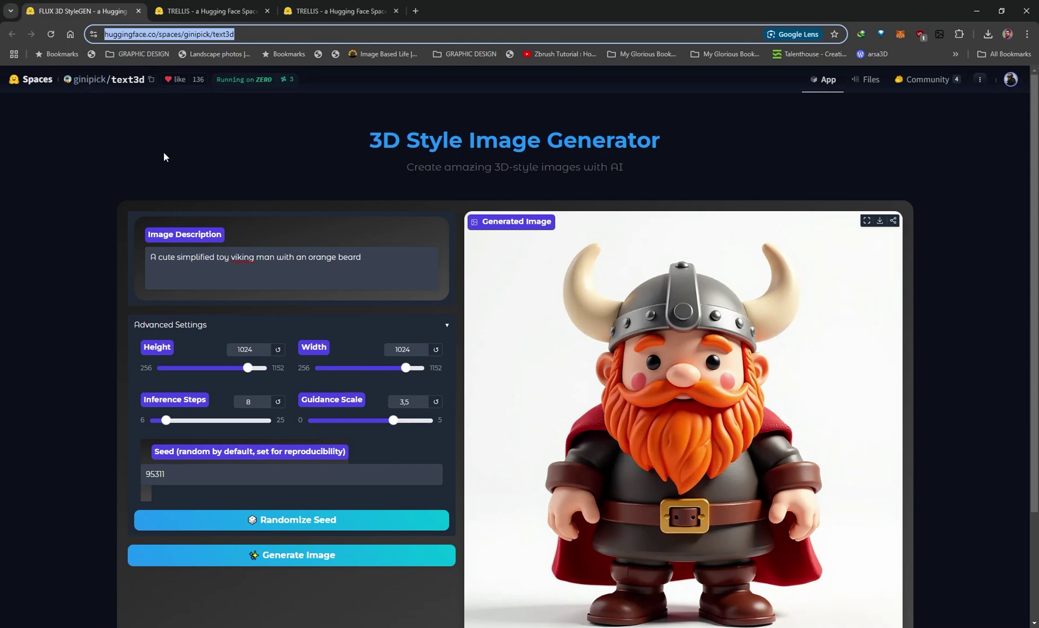
pyautogui.scroll(-1, 451, 156)
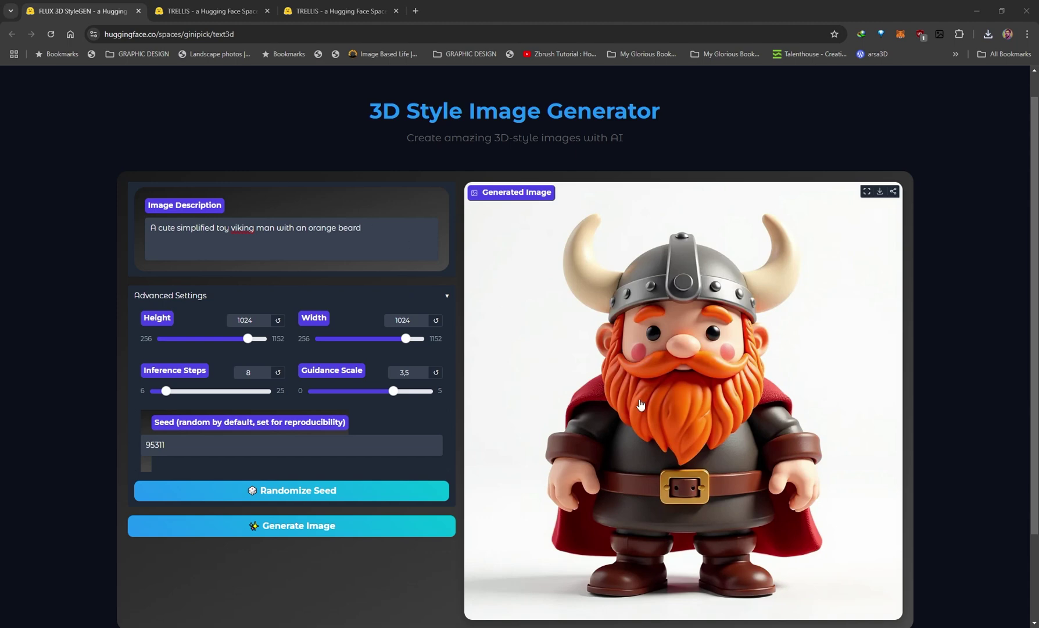
pyautogui.scroll(-1, 525, 358)
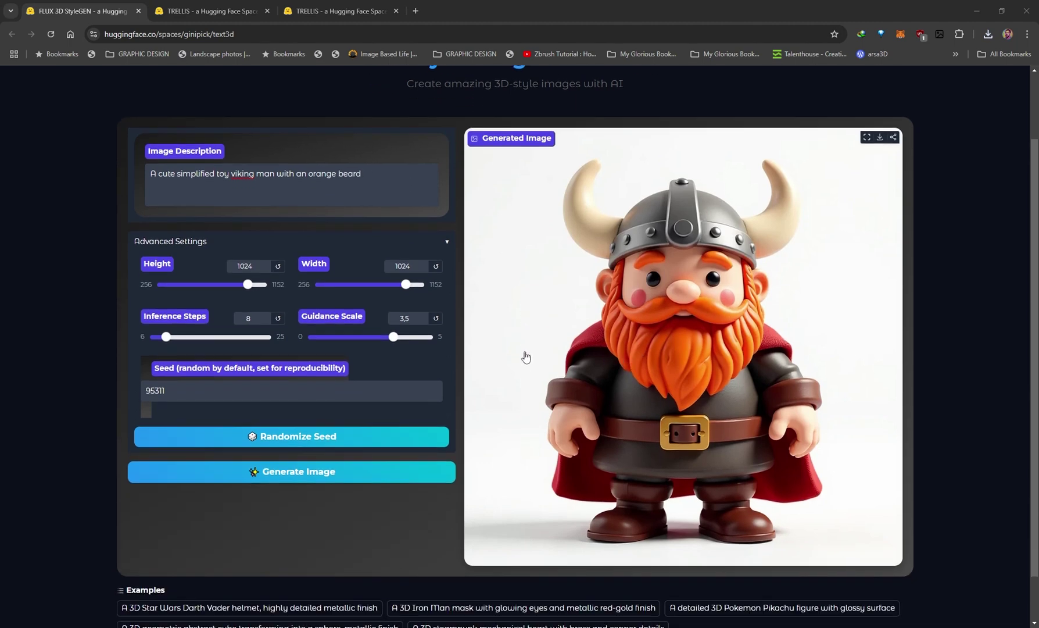
pyautogui.scroll(1, 641, 437)
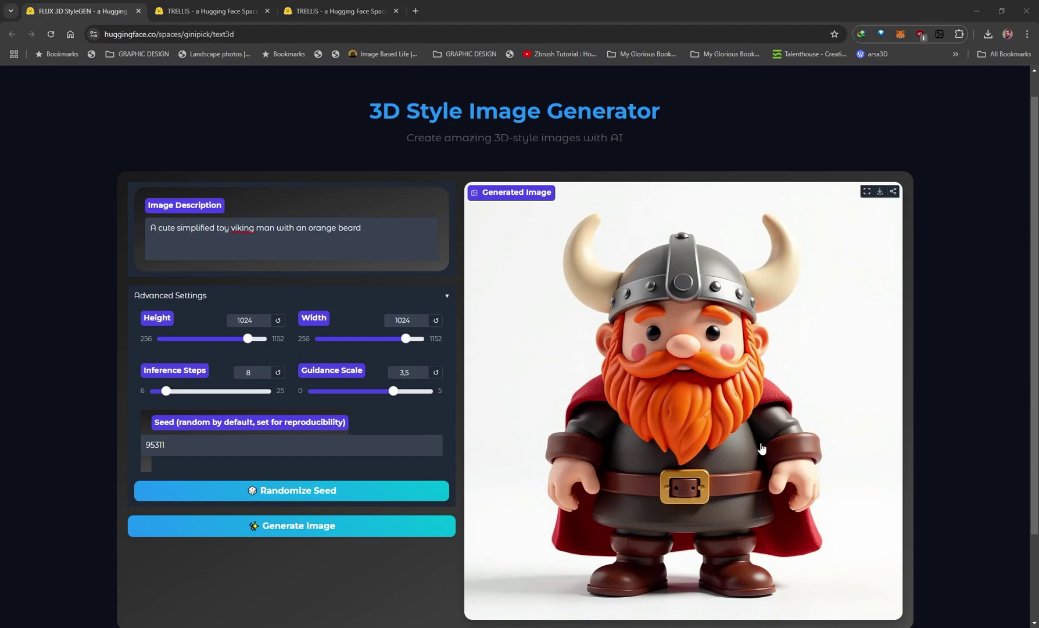
# - Download the generated viking toy image and save it to the Desktop as image.webp
pyautogui.tripleClick(153, 228)
pyautogui.click(881, 194)
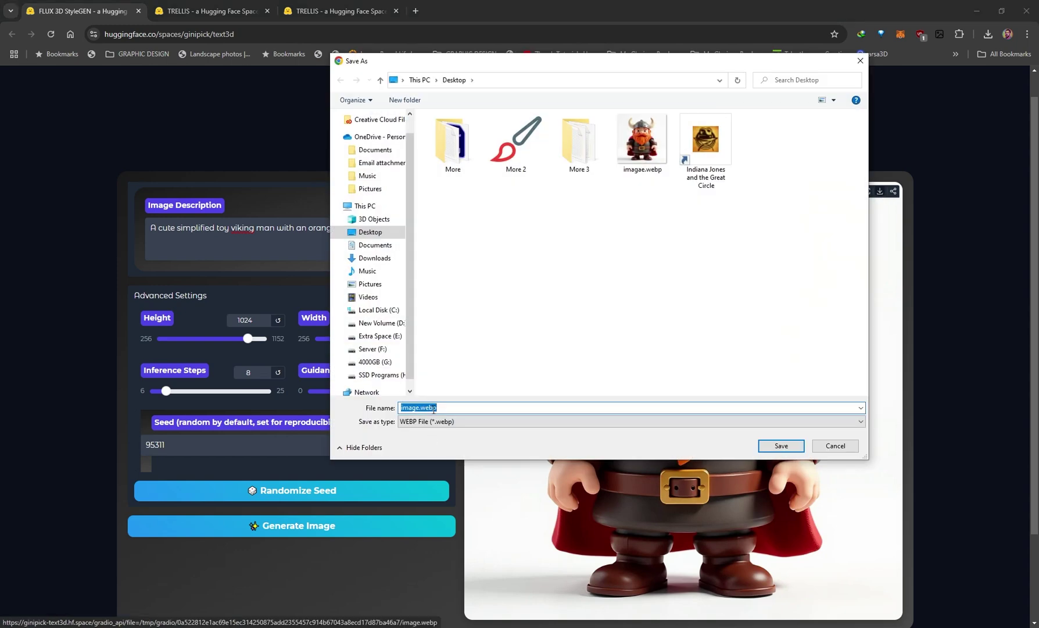
pyautogui.click(796, 444)
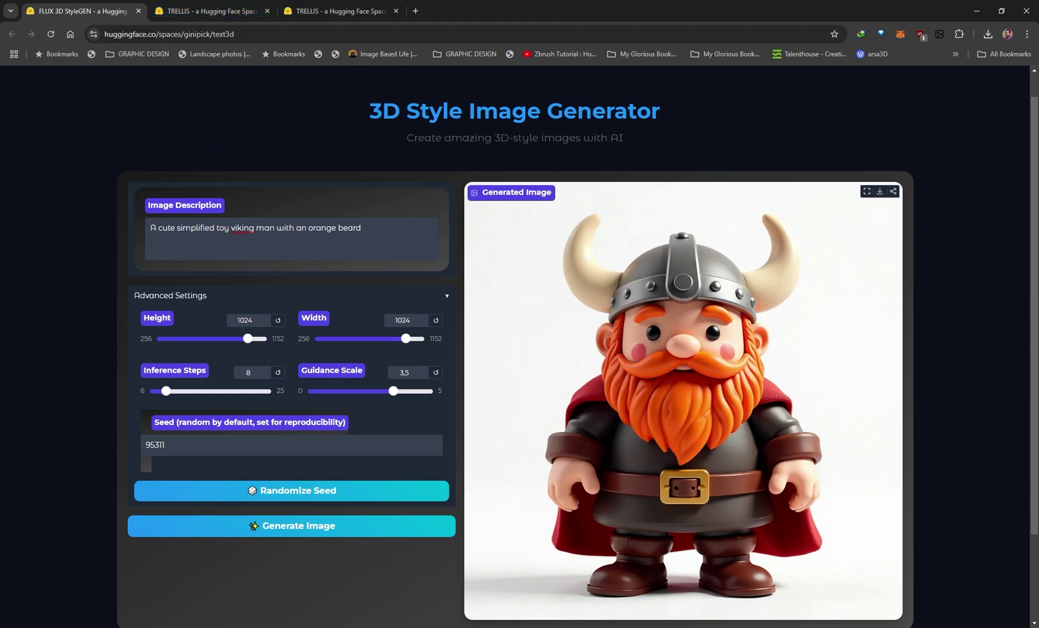
# - Switch to the TRELLIS image-to-3D Space and load the viking image from the desktop as the image prompt
pyautogui.click(338, 11)
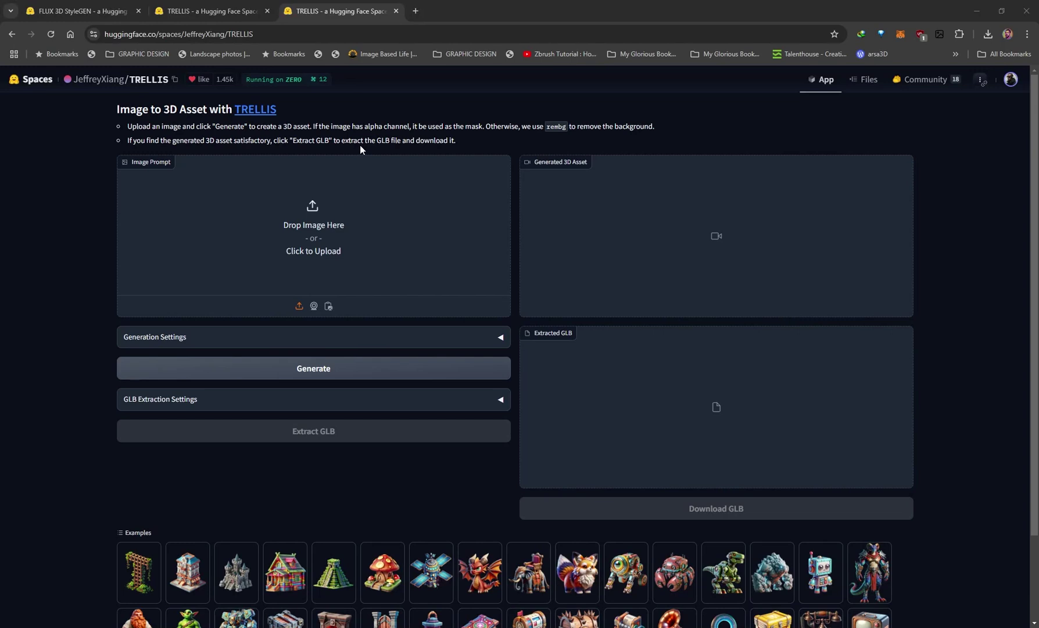
pyautogui.moveTo(279, 33); pyautogui.dragTo(104, 34)
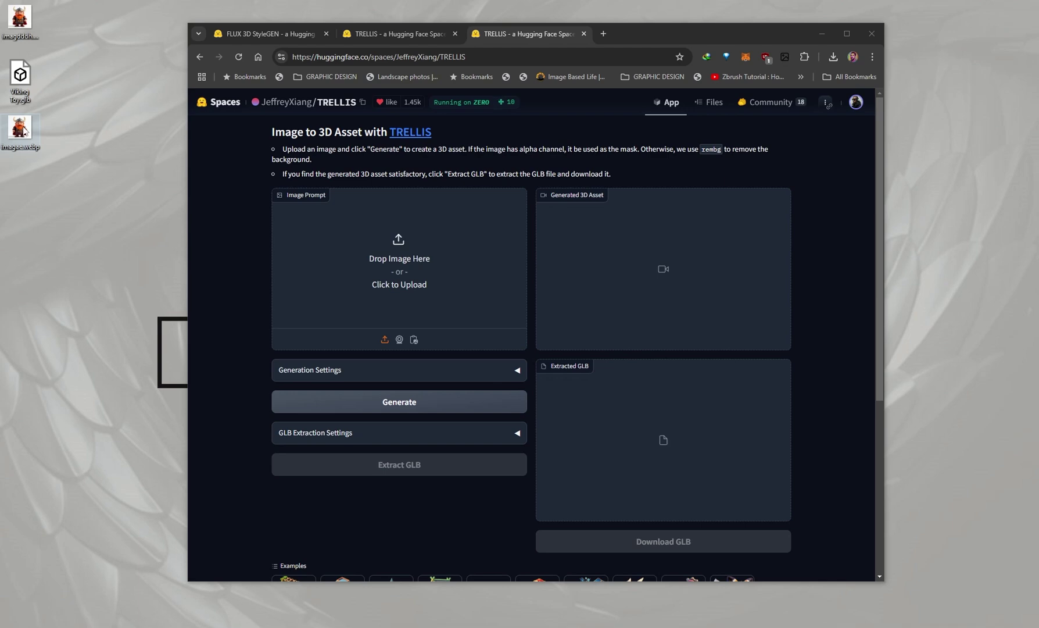
pyautogui.moveTo(23, 131); pyautogui.dragTo(382, 256)
pyautogui.doubleClick(746, 36)
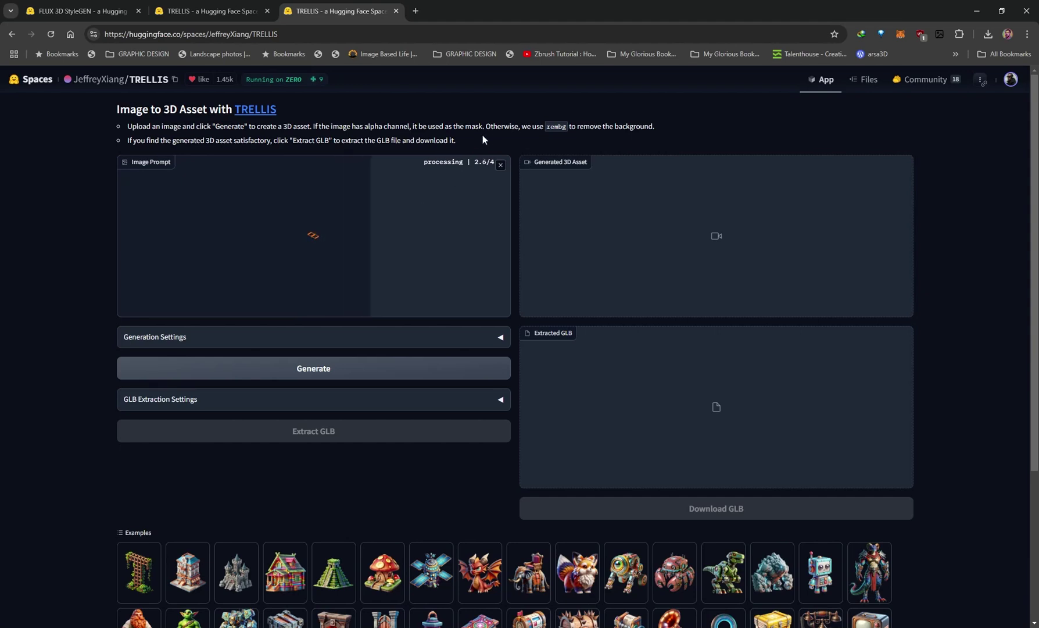
pyautogui.moveTo(522, 126); pyautogui.dragTo(681, 130)
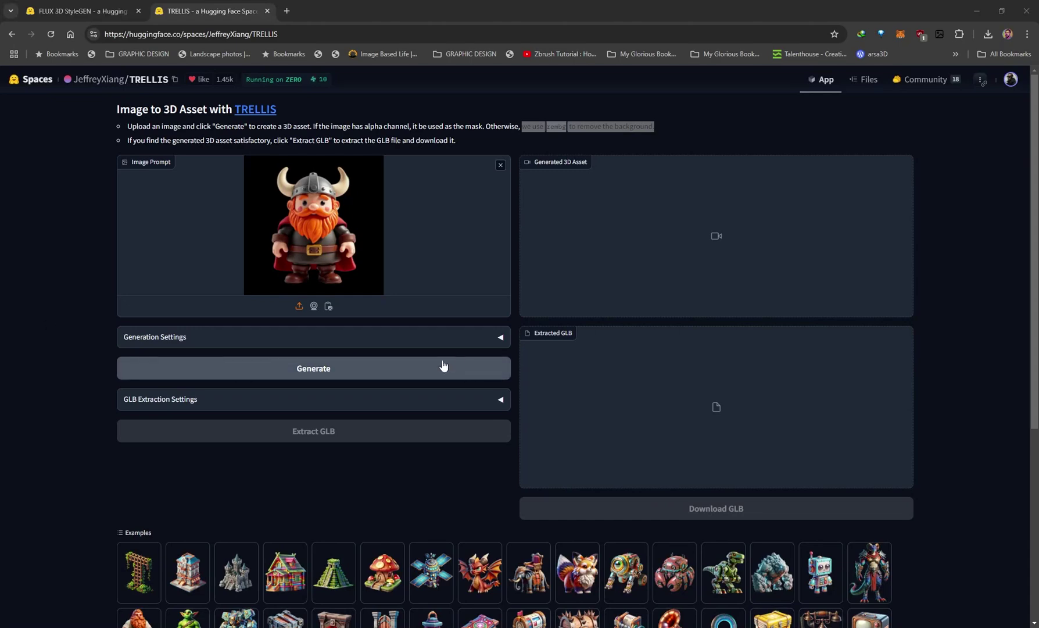
# - Expand the generation settings and generate the 3D asset from the viking image
pyautogui.click(501, 340)
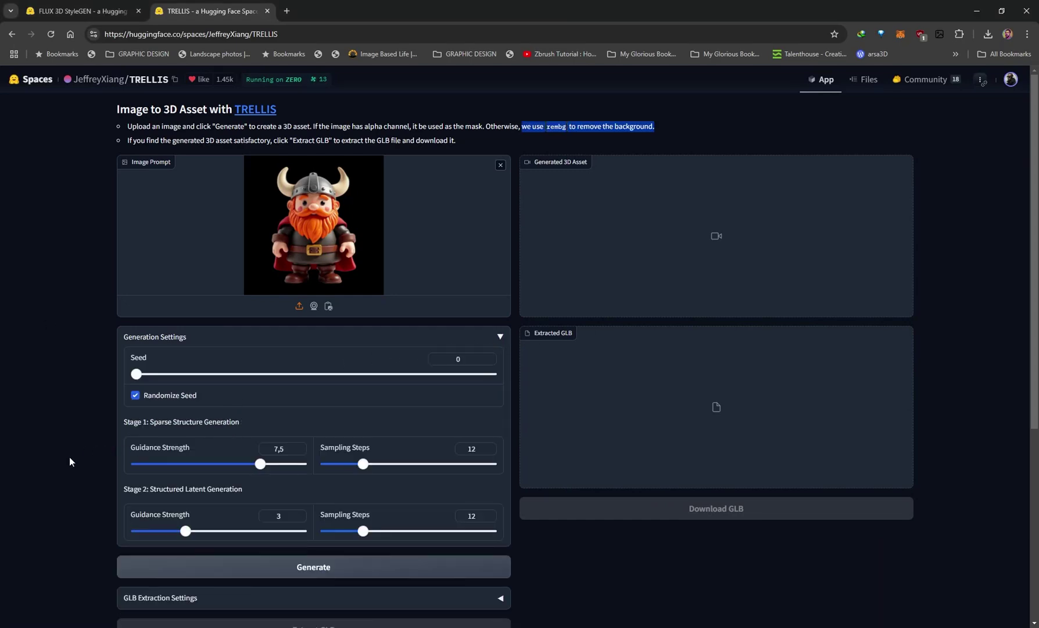
pyautogui.scroll(-2, 70, 457)
pyautogui.scroll(1, 71, 456)
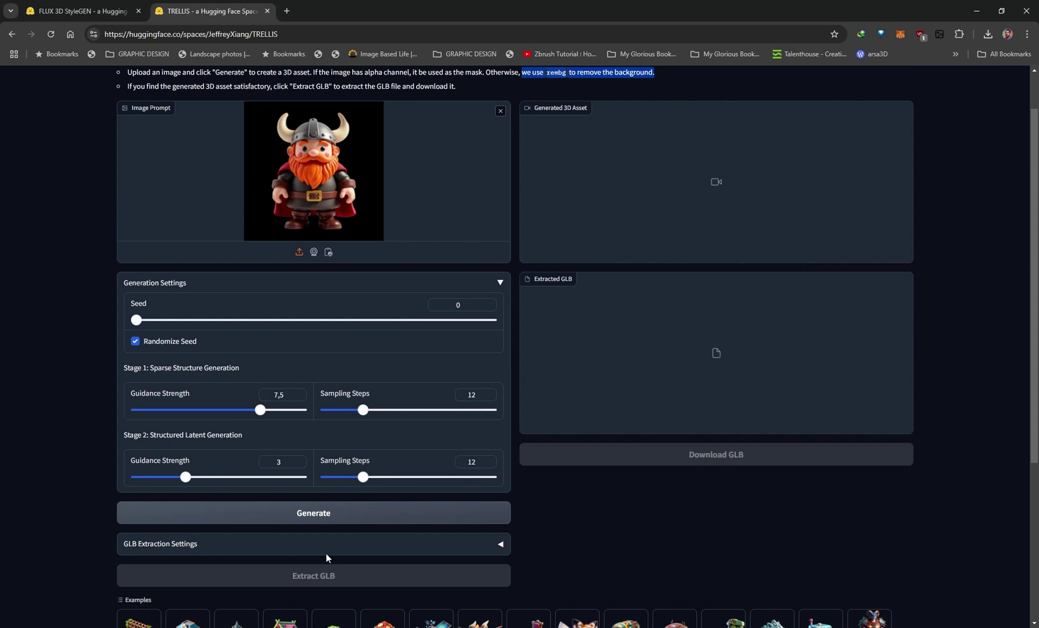
pyautogui.click(297, 519)
pyautogui.scroll(1, 685, 488)
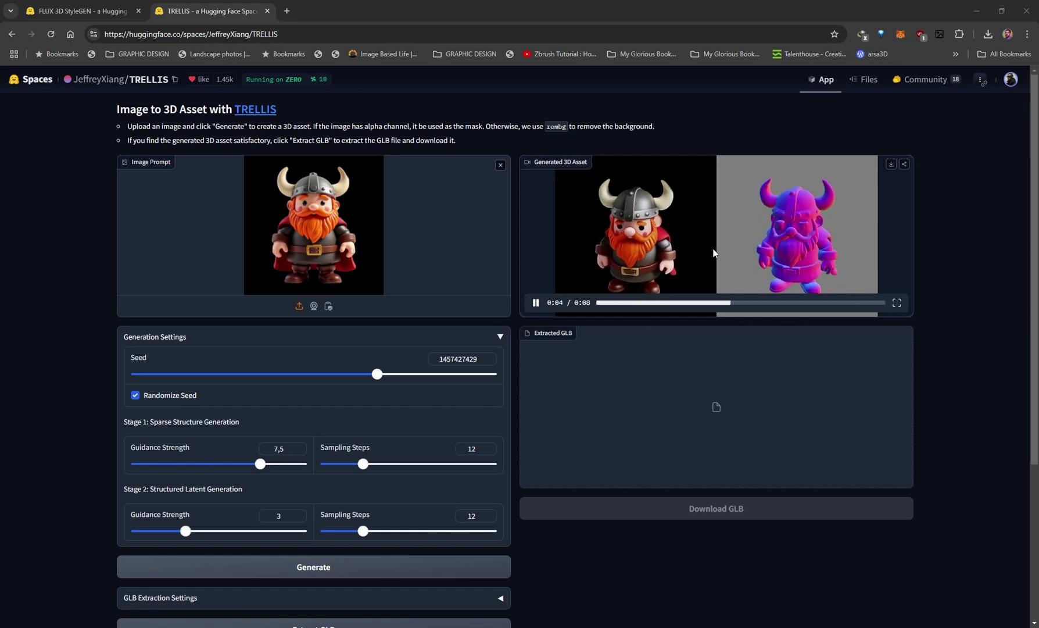
# - Examine the rotating preview video of the generated 3D asset in full screen and return to the page
pyautogui.click(896, 303)
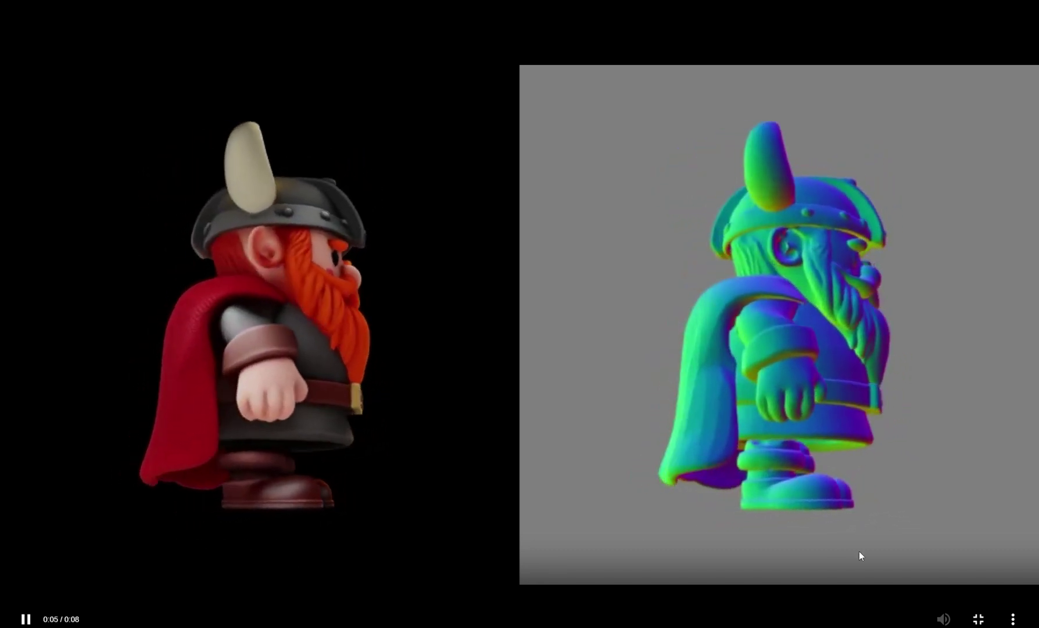
pyautogui.press('Escape')
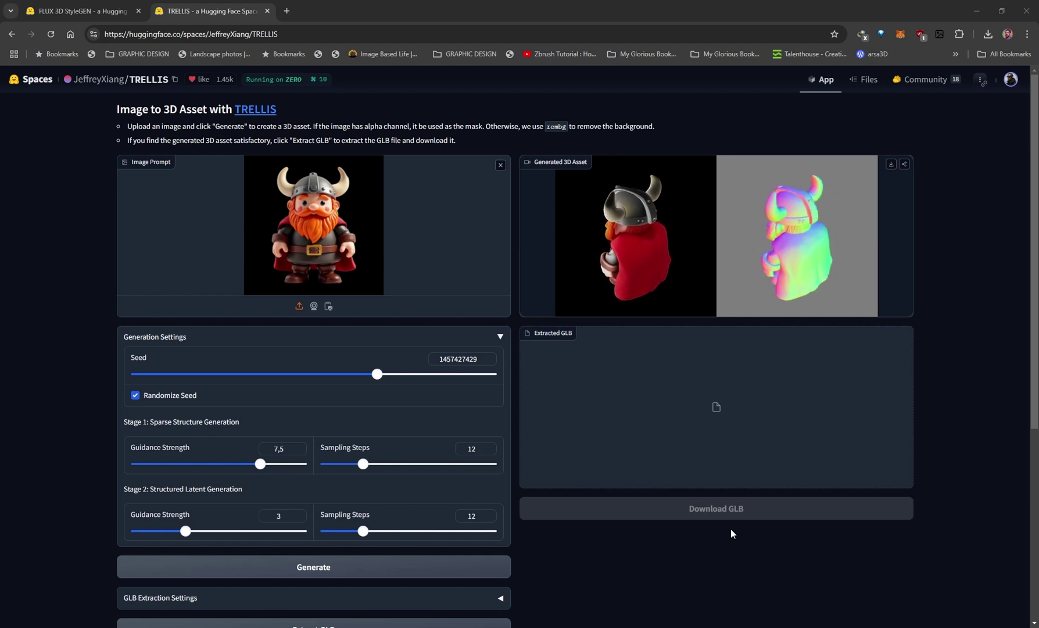
pyautogui.scroll(-1, 683, 492)
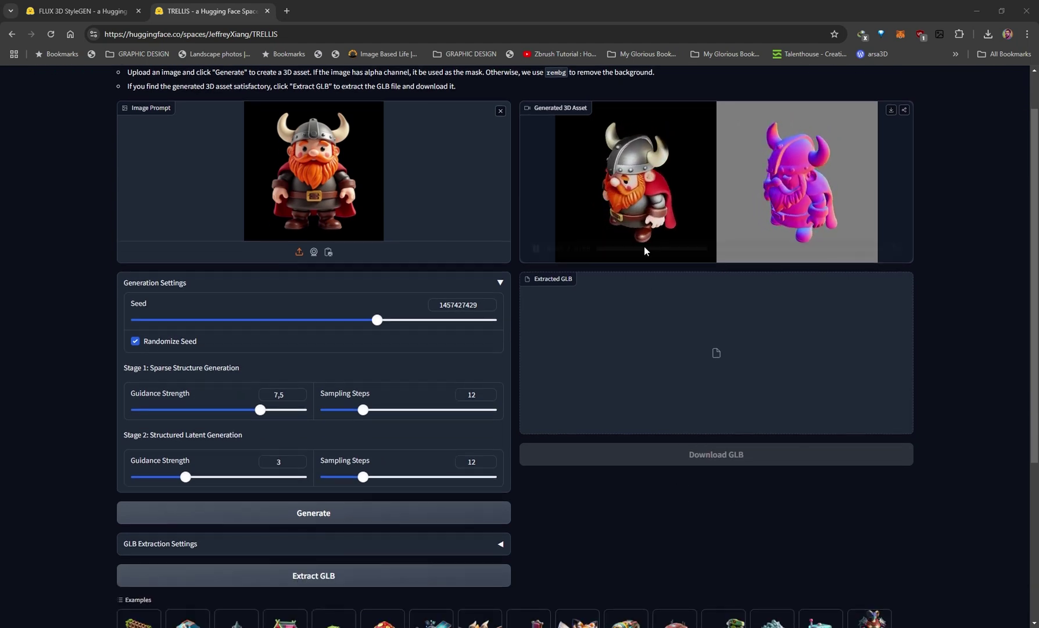
pyautogui.scroll(1, 641, 342)
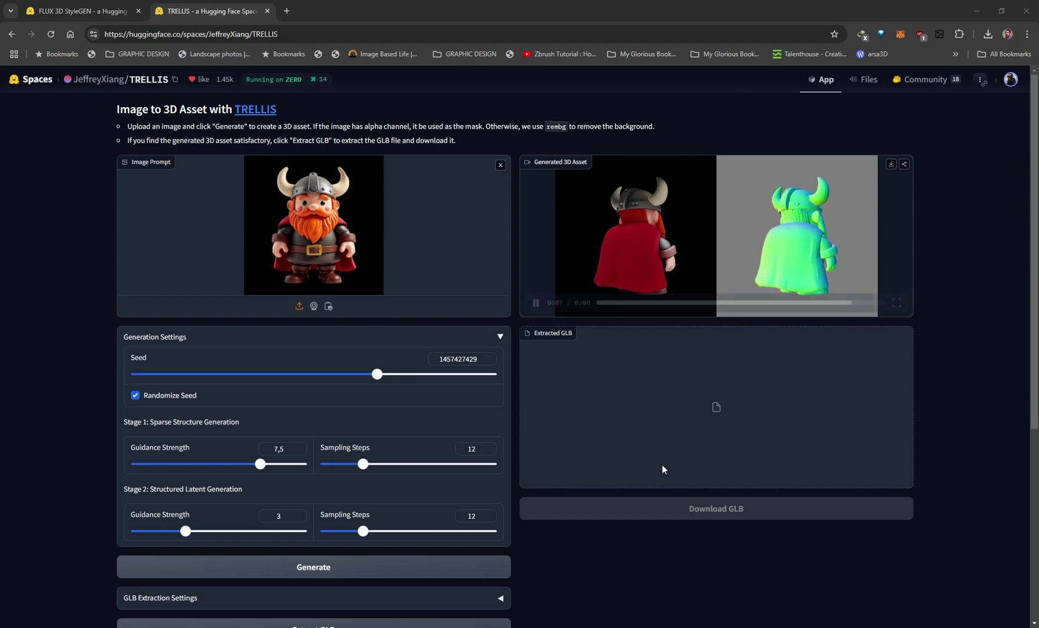
# - Set the GLB extraction texture size to 2048 and extract the GLB
pyautogui.scroll(-1, 662, 464)
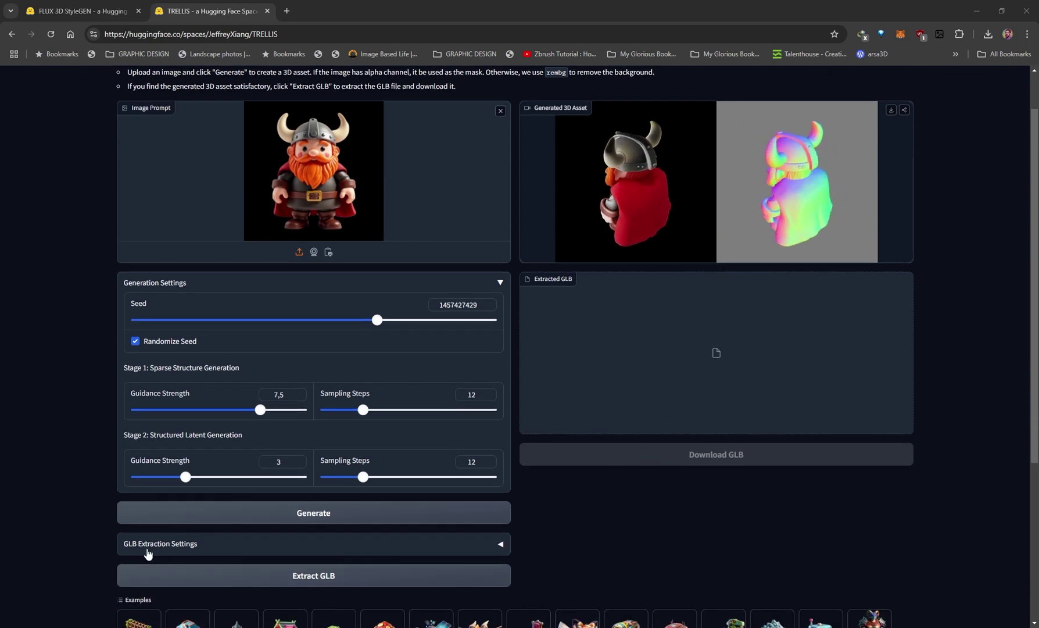
pyautogui.click(503, 549)
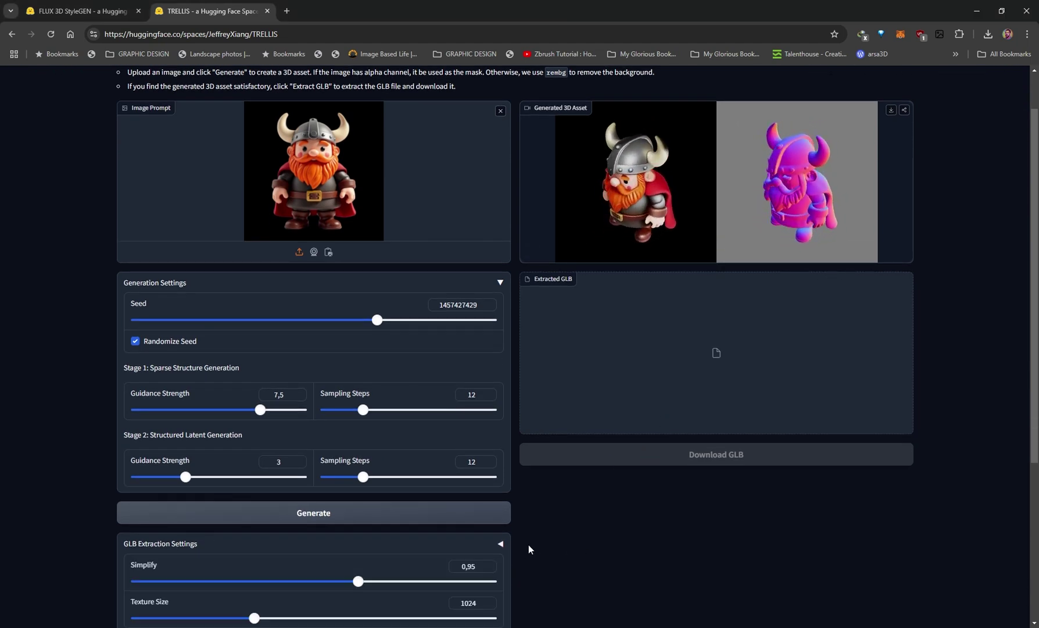
pyautogui.scroll(-2, 544, 548)
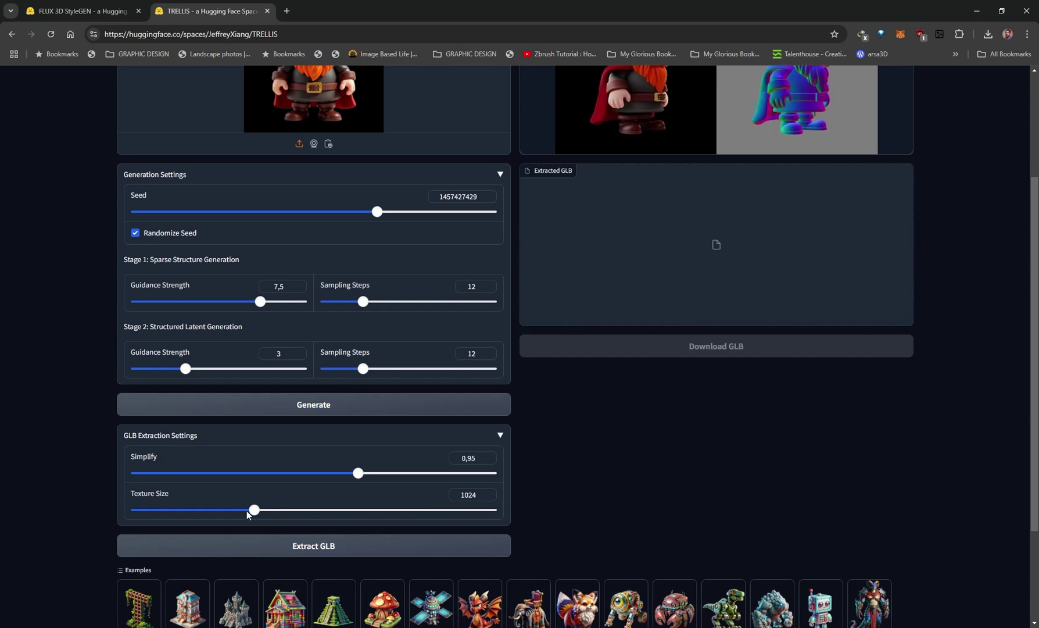
pyautogui.moveTo(253, 511); pyautogui.dragTo(481, 517)
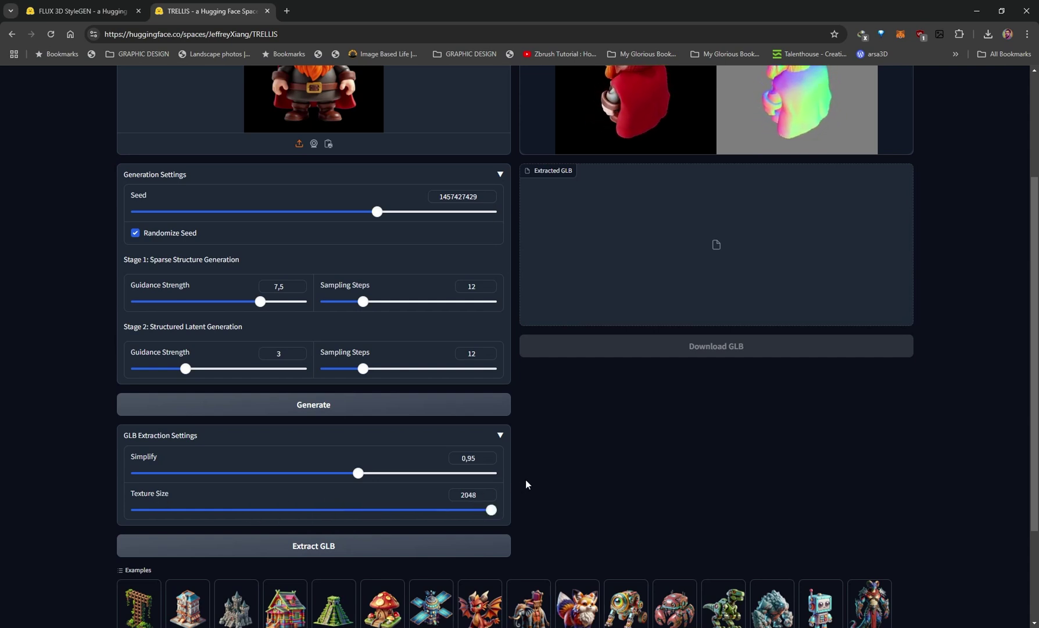
pyautogui.scroll(1, 525, 485)
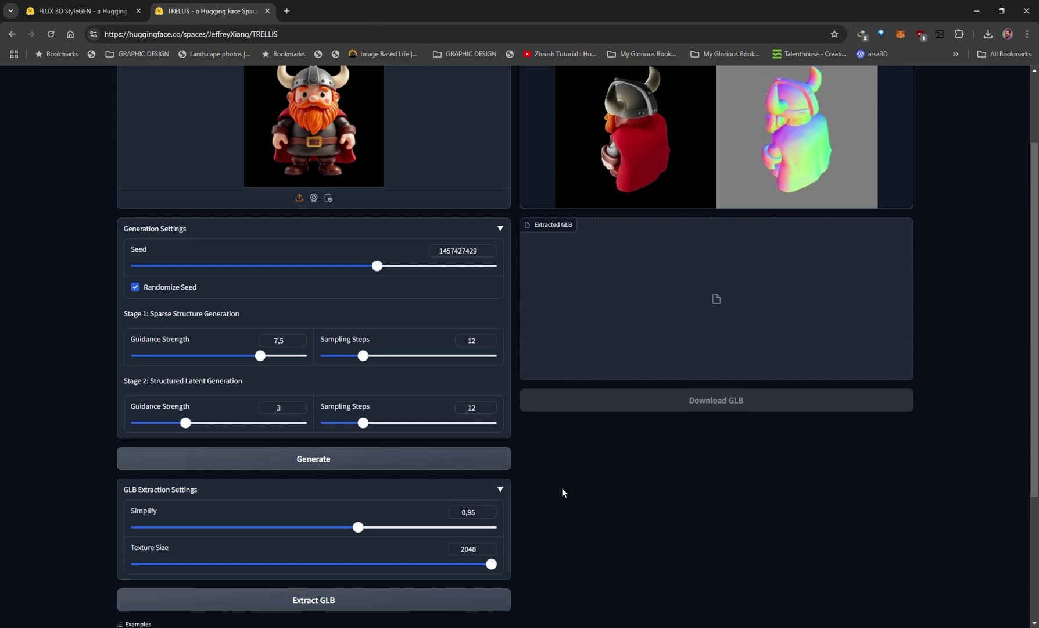
pyautogui.click(322, 605)
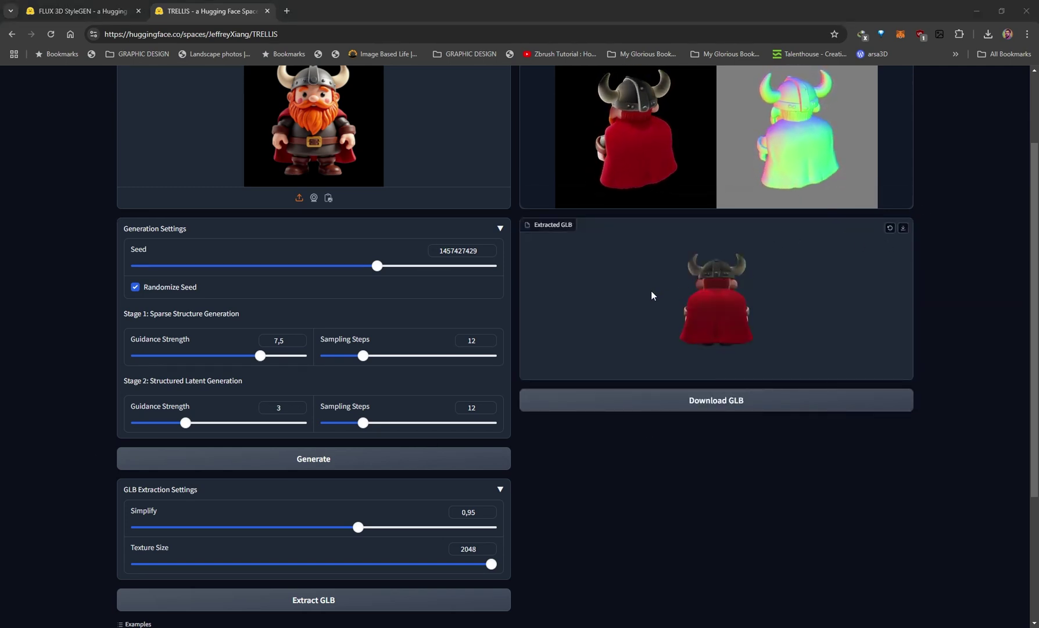
# - Inspect the extracted viking model from several angles and save it to the Desktop as a GLB file with the suggested name
pyautogui.moveTo(653, 294); pyautogui.dragTo(734, 284)
pyautogui.scroll(5, 733, 279)
pyautogui.scroll(-2, 733, 279)
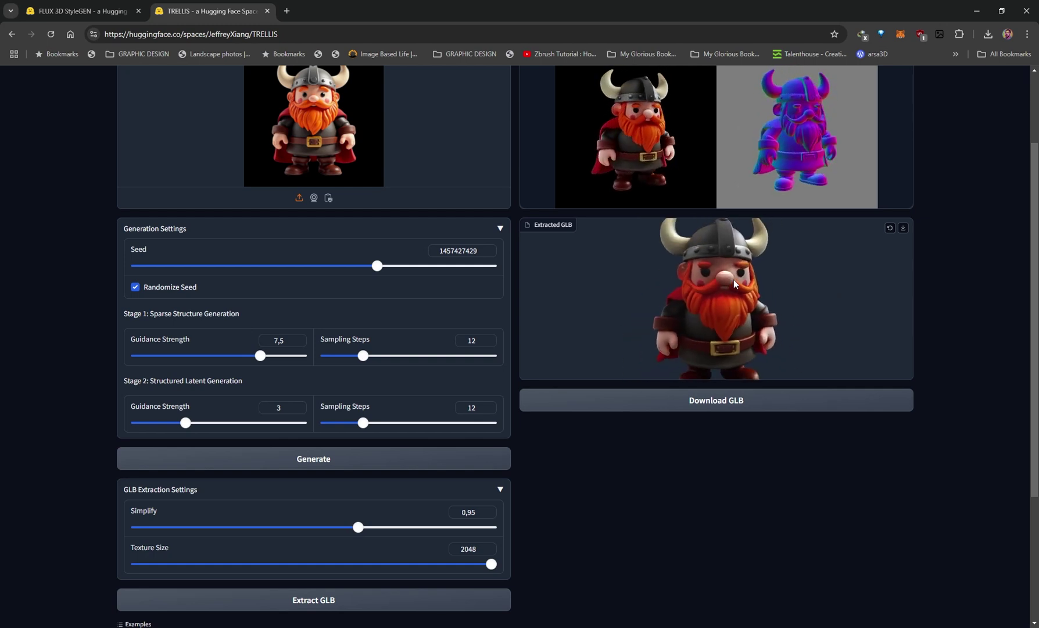
pyautogui.moveTo(764, 265); pyautogui.dragTo(615, 278)
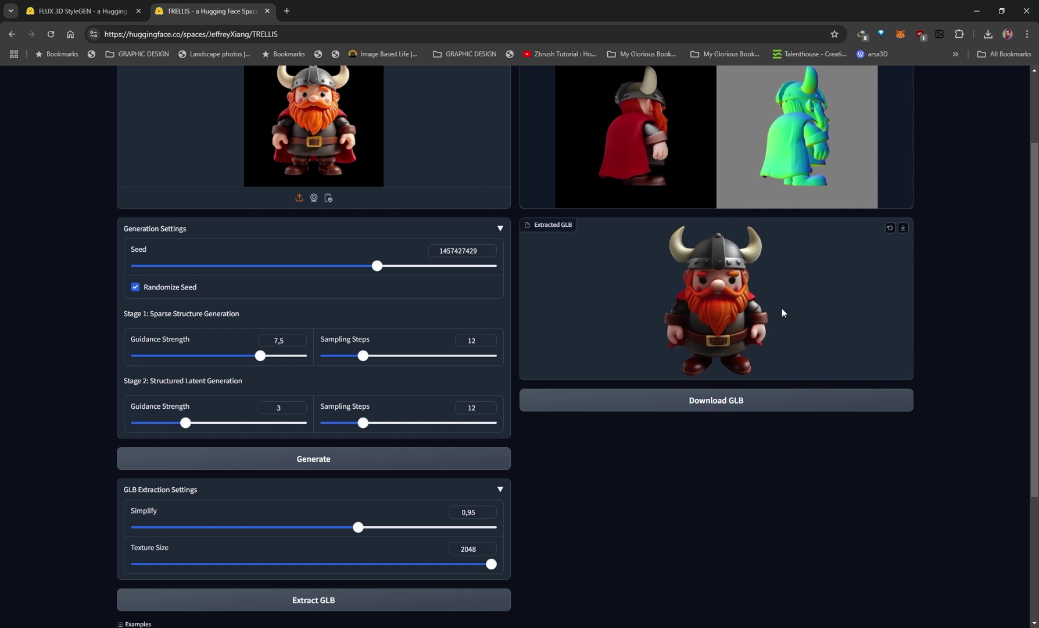
pyautogui.scroll(-2, 783, 302)
pyautogui.moveTo(781, 287); pyautogui.dragTo(719, 278)
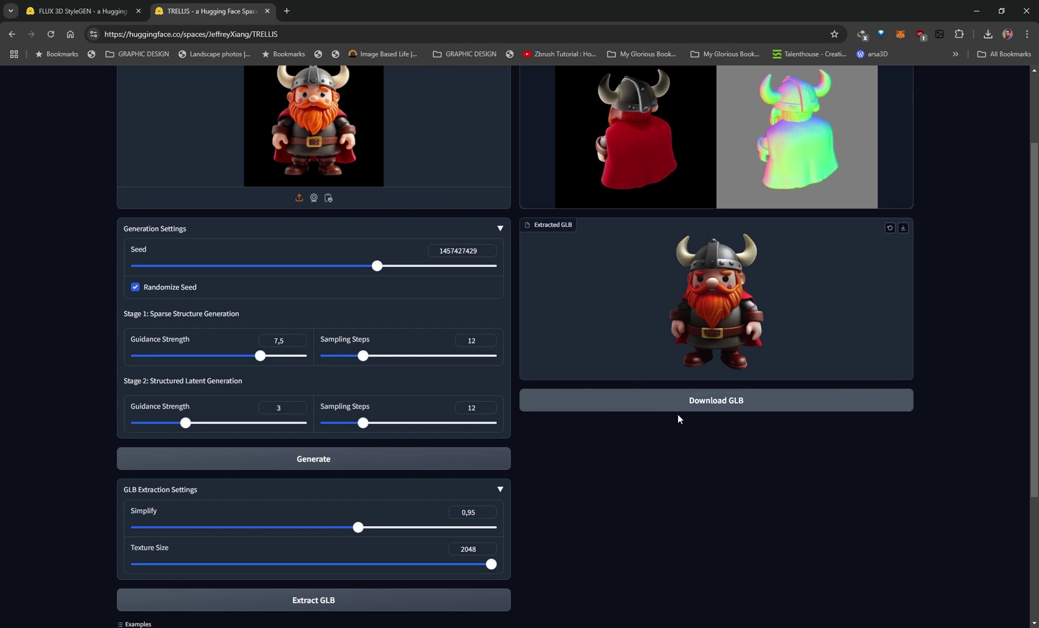
pyautogui.click(716, 399)
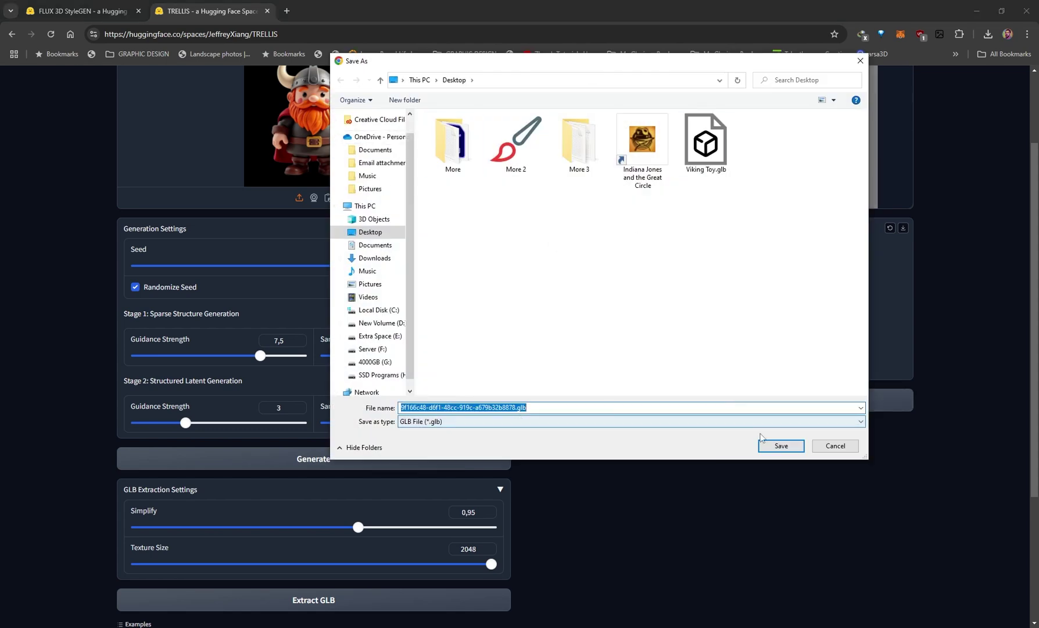
pyautogui.click(772, 445)
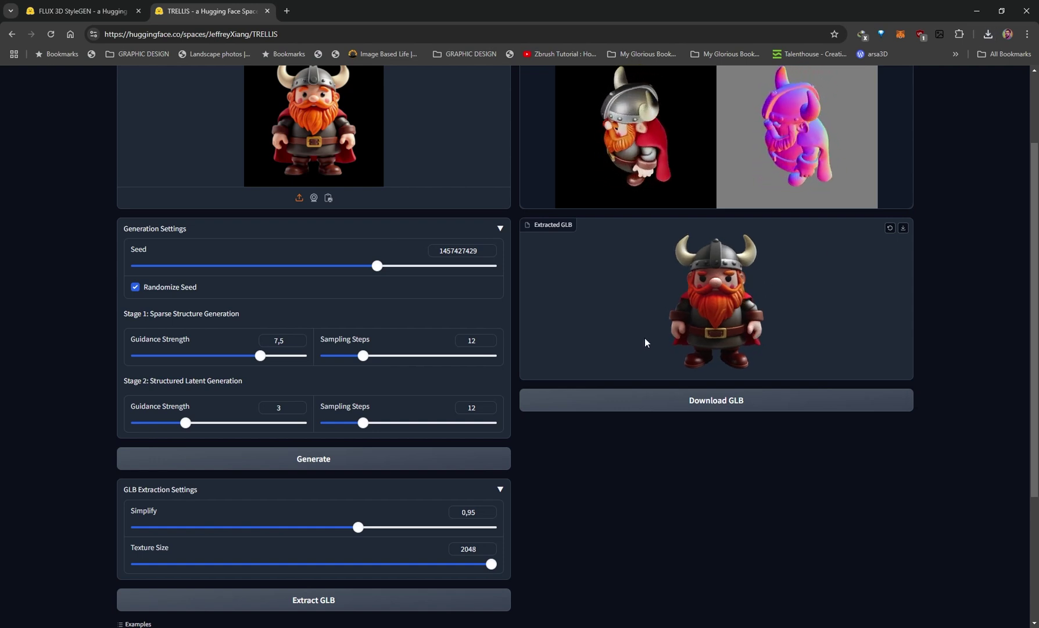
# - Try to extract the GLB again with Simplify set to 0.9
pyautogui.moveTo(657, 283); pyautogui.dragTo(798, 301)
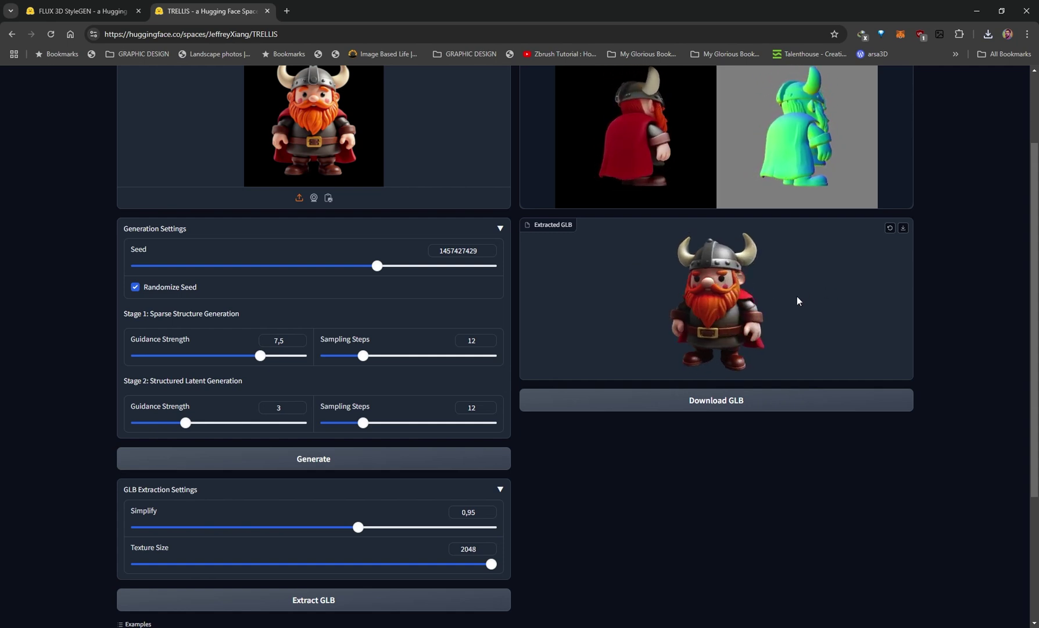
pyautogui.moveTo(617, 280); pyautogui.dragTo(627, 269)
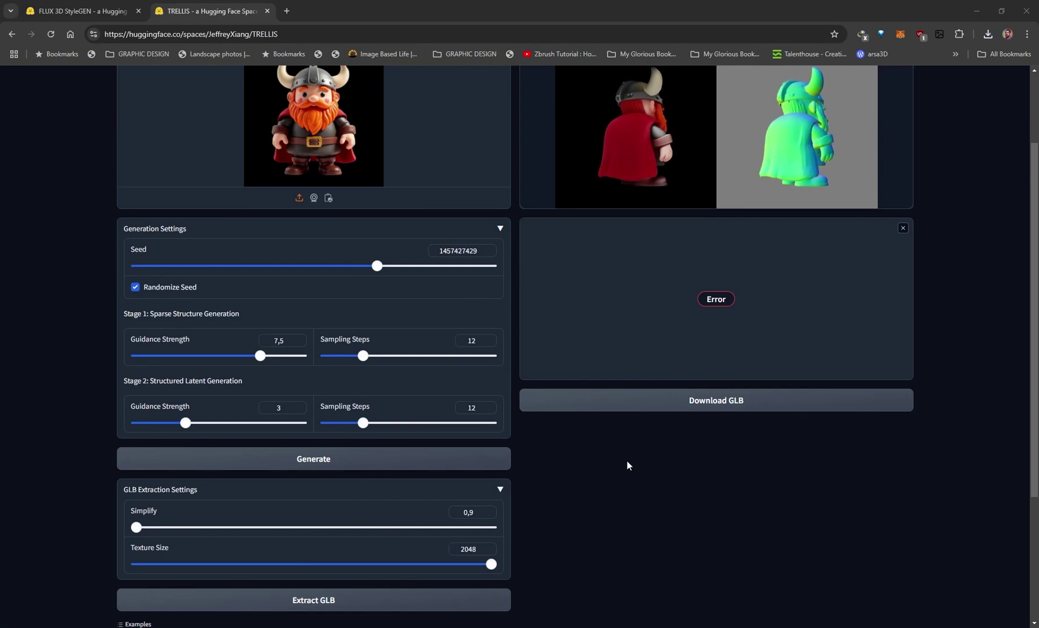
pyautogui.scroll(-1, 627, 465)
pyautogui.click(303, 547)
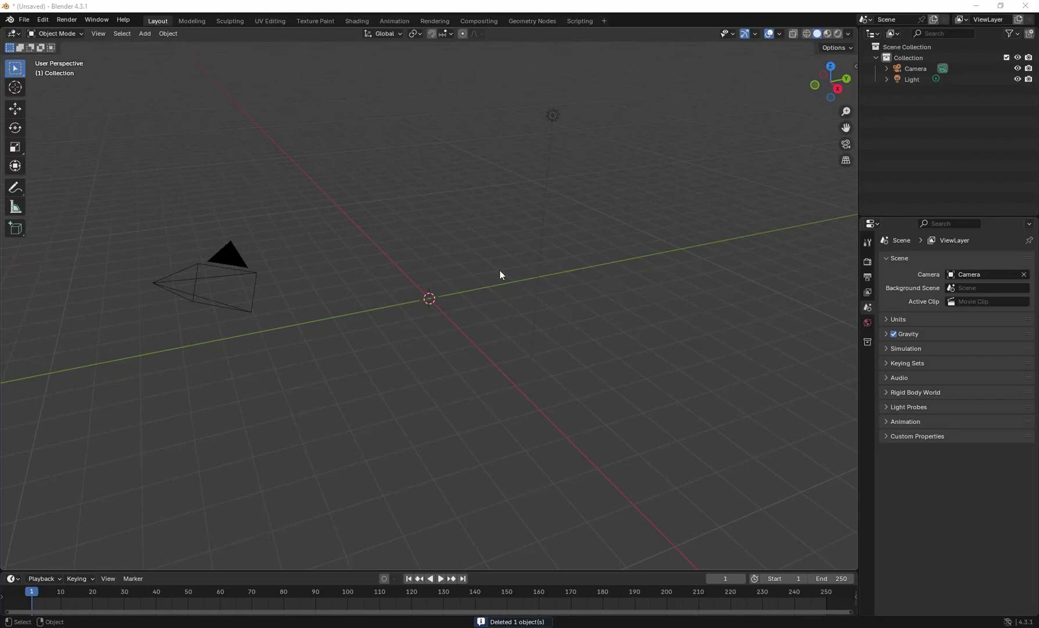
# - Import 9f166c48-d6f1-48cc-919c-a679b32b8878.glb from the Desktop as a glTF 2.0 model
pyautogui.click(22, 20)
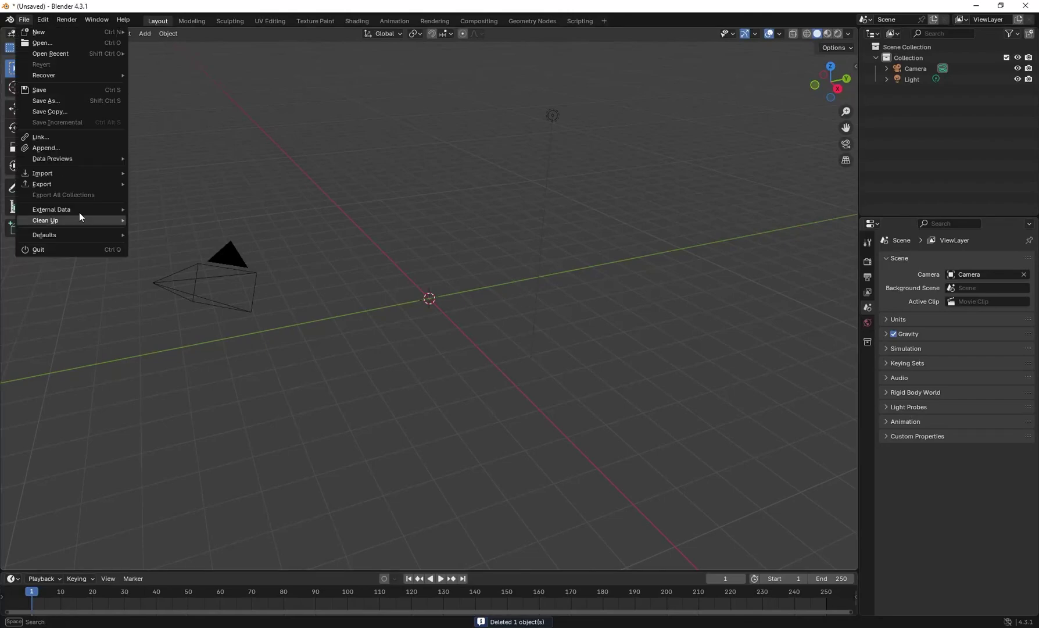
pyautogui.moveTo(77, 174)
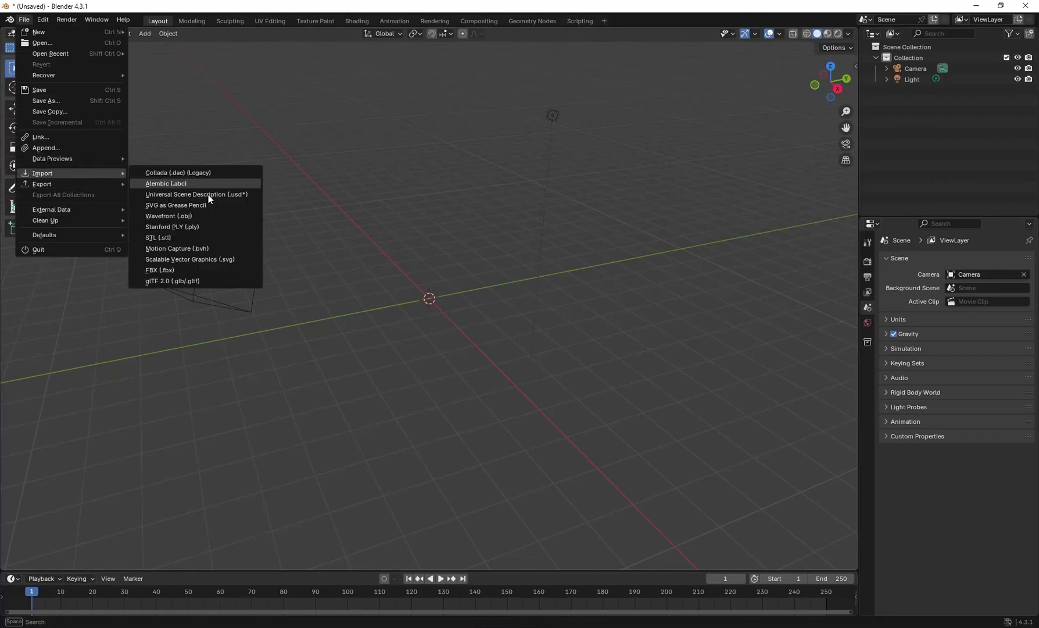
pyautogui.click(181, 281)
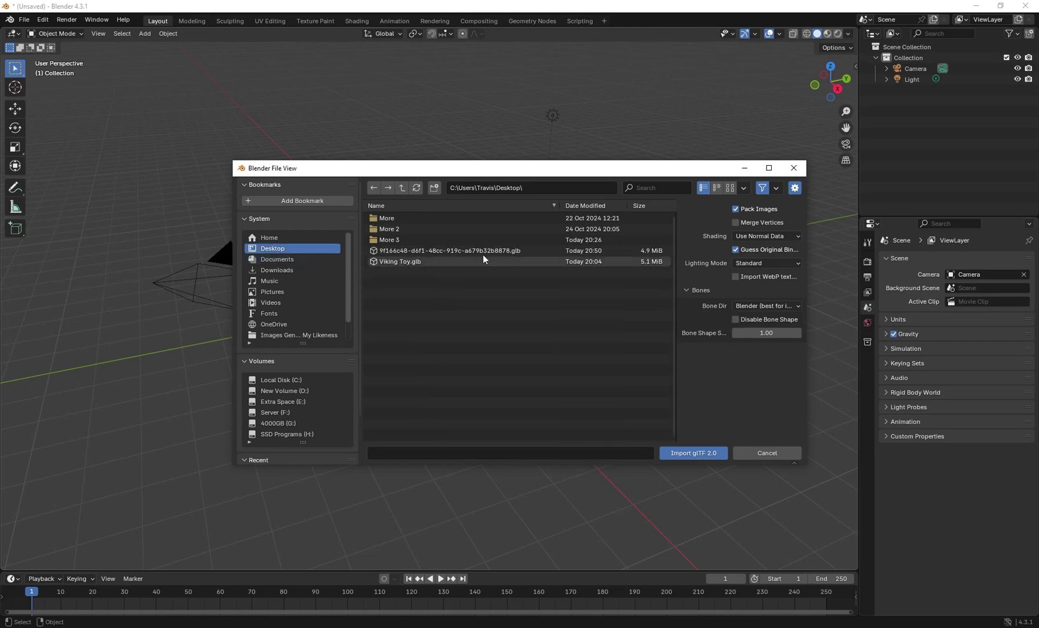
pyautogui.click(455, 250)
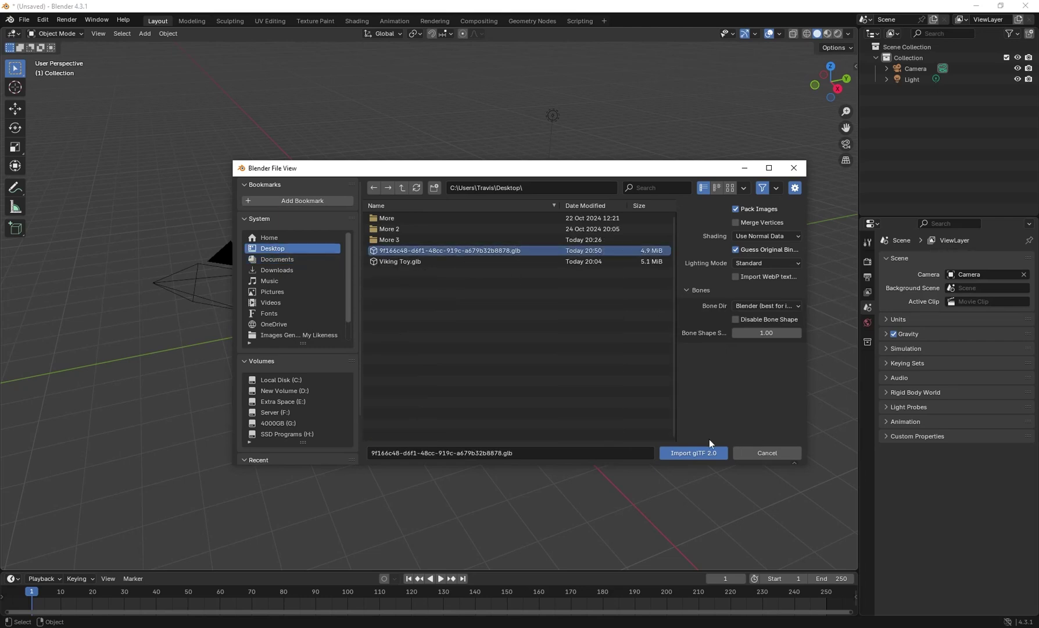
pyautogui.click(681, 455)
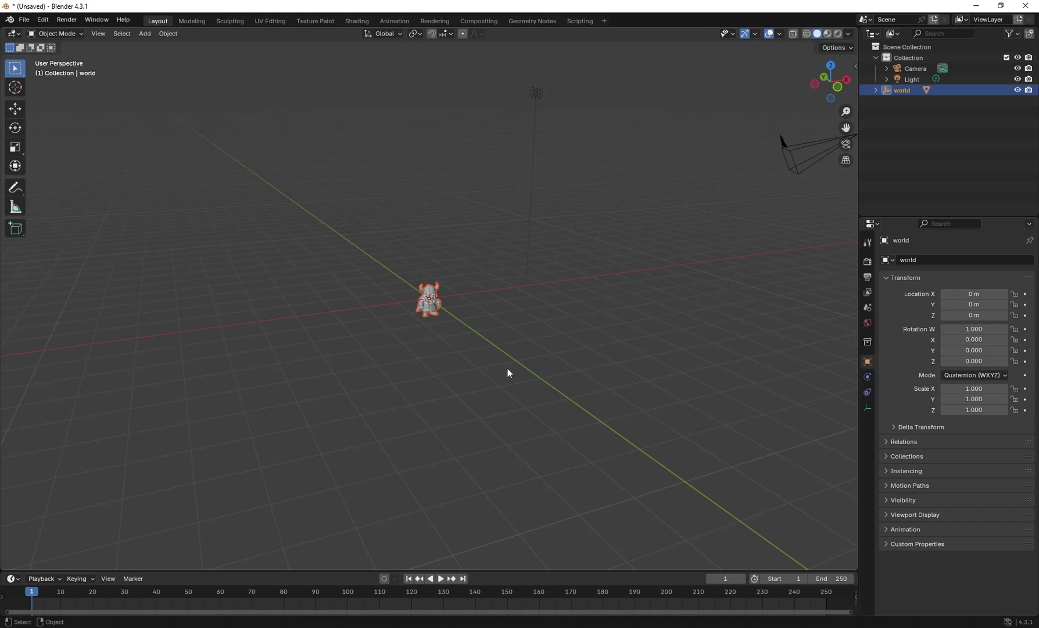
# - Scale the imported viking up uniformly to about 7.6 and raise it about 3.77 m along Z
pyautogui.press('s')
pyautogui.click(534, 196)
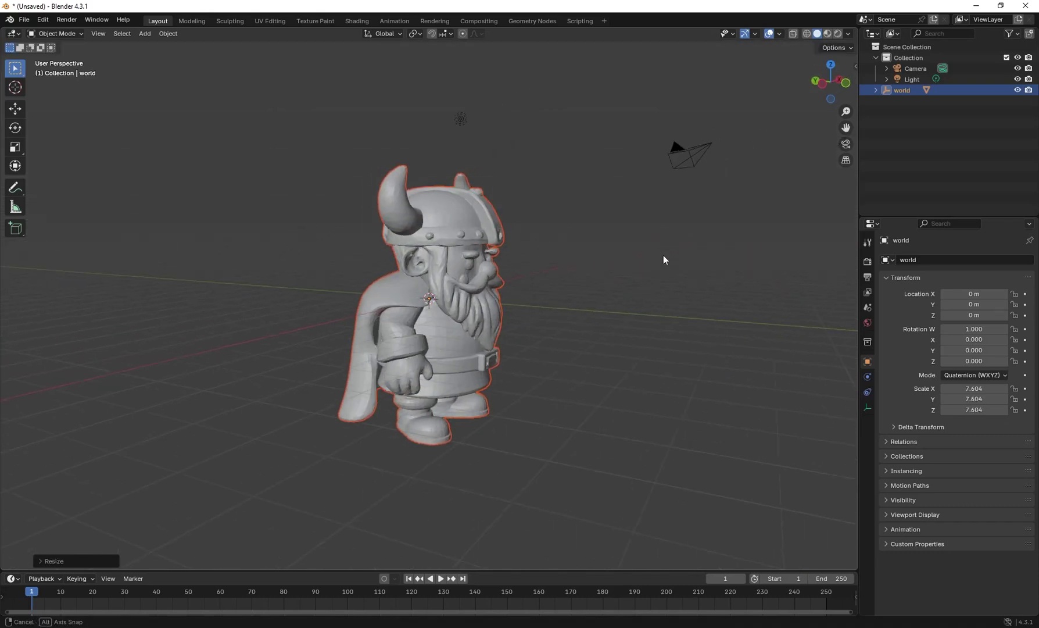
pyautogui.press('g')
pyautogui.press('z')
pyautogui.click(612, 208)
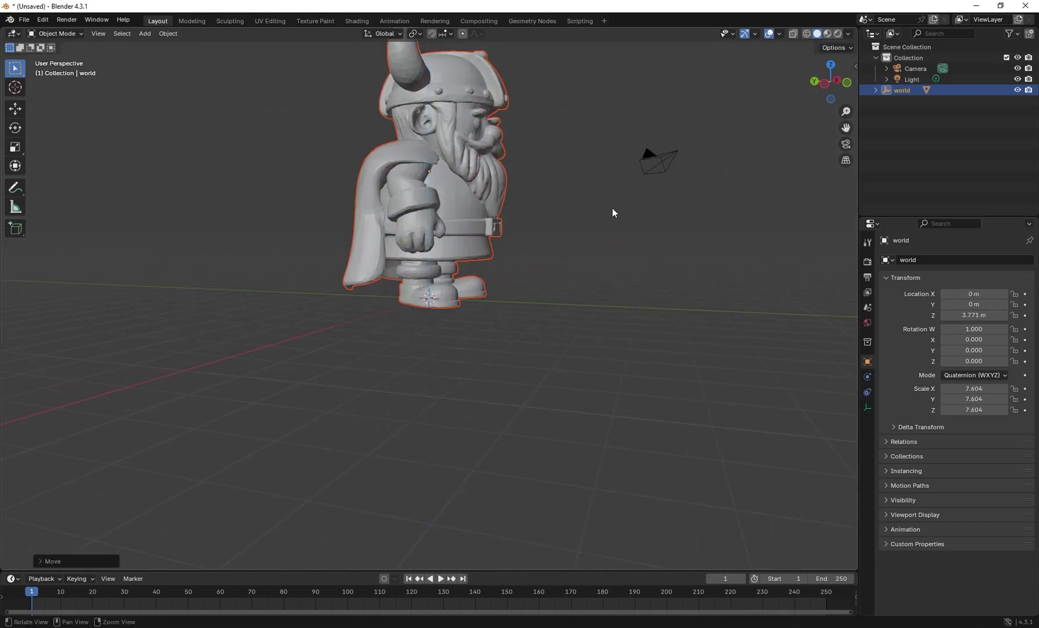
# - Examine the imported viking's untextured geometry closely from the sides, back and front
pyautogui.moveTo(612, 208); pyautogui.dragTo(413, 235)
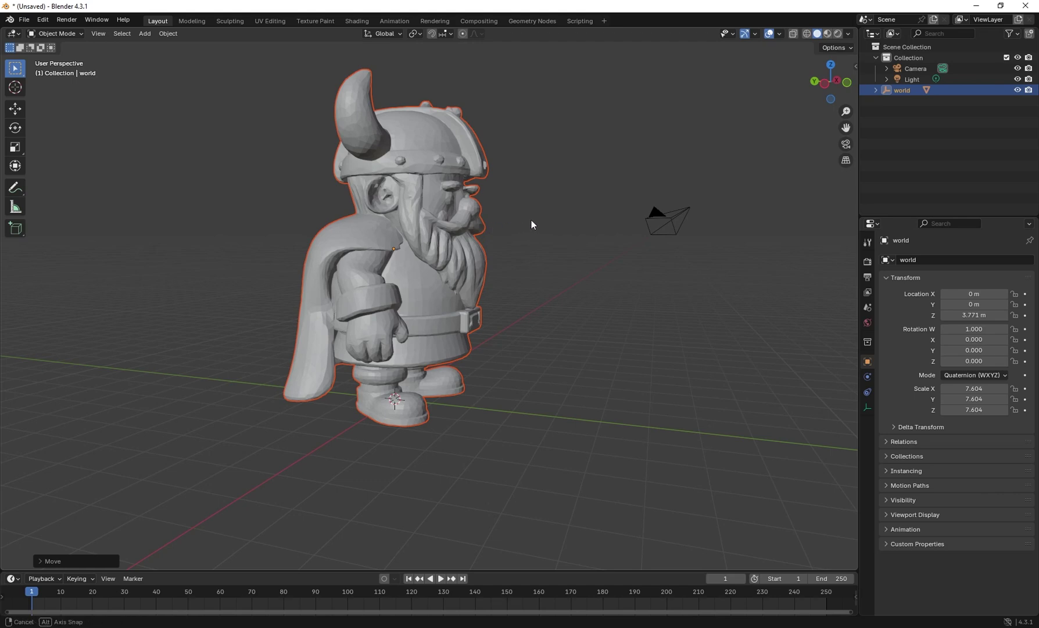
pyautogui.moveTo(531, 220); pyautogui.dragTo(382, 241)
pyautogui.scroll(2, 340, 294)
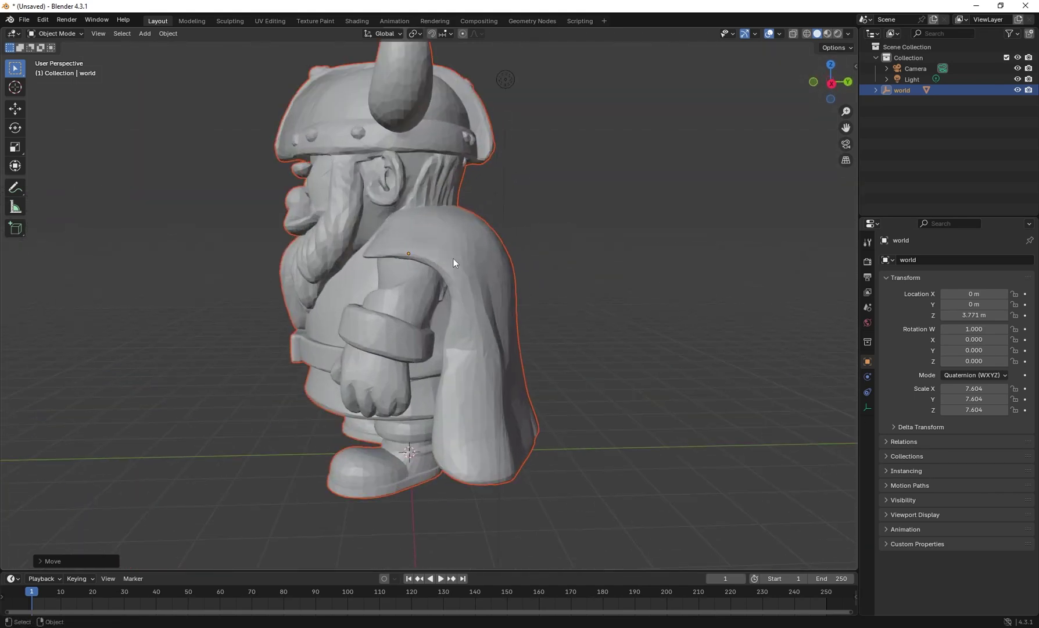
pyautogui.scroll(1, 397, 252)
pyautogui.moveTo(366, 222); pyautogui.dragTo(290, 272)
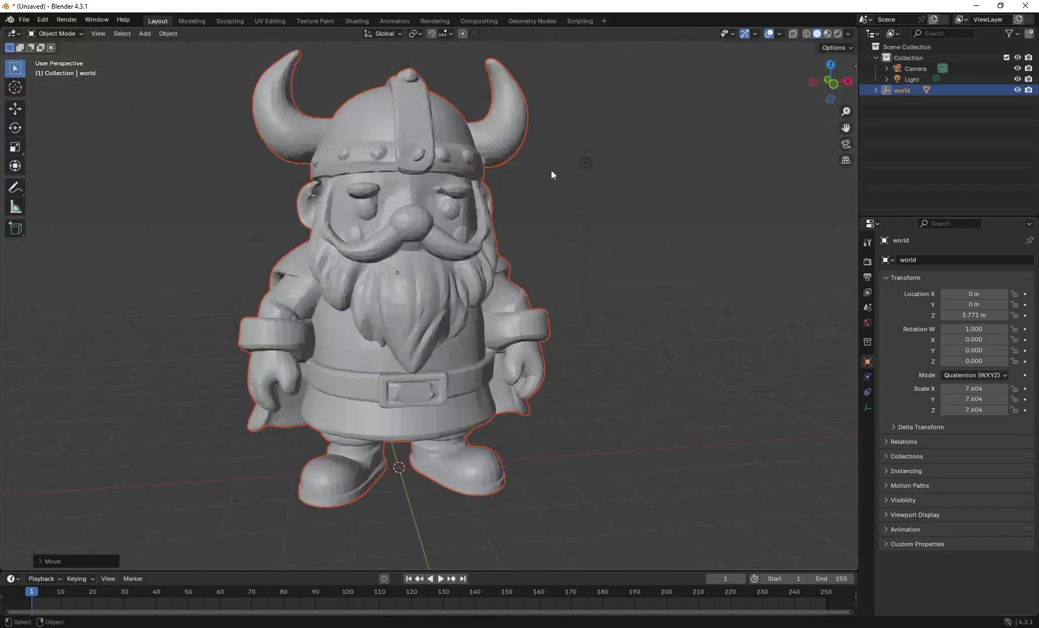
pyautogui.moveTo(370, 272); pyautogui.dragTo(363, 314)
pyautogui.moveTo(302, 281); pyautogui.dragTo(456, 277)
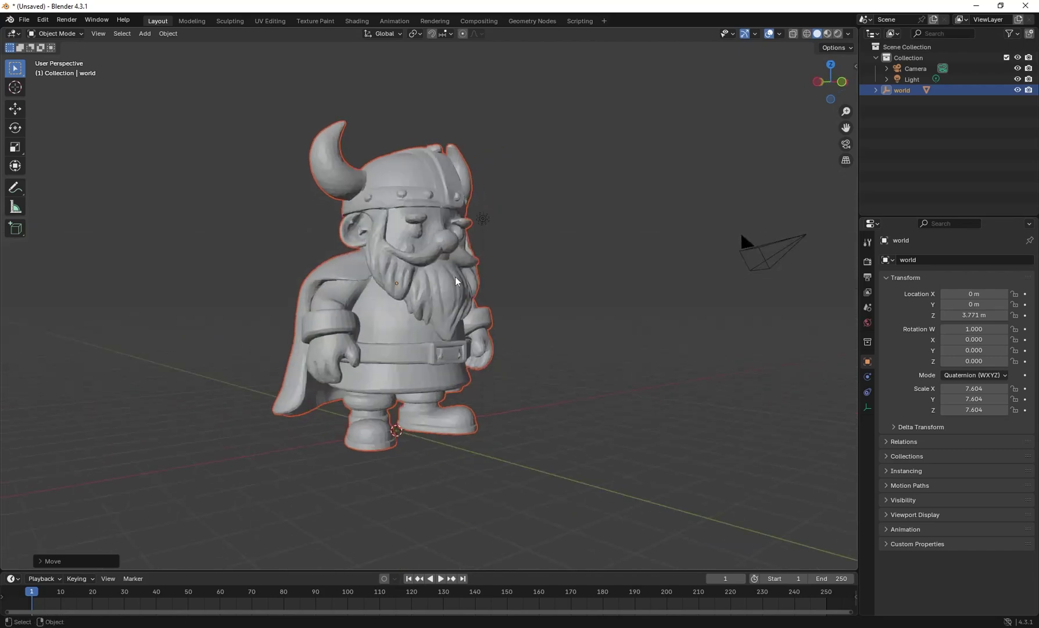
# - Switch the viewport to rendered shading and move the scene light in front of the viking, slightly above its head
pyautogui.click(838, 33)
pyautogui.moveTo(522, 204)
pyautogui.mouseDown()
pyautogui.moveTo(489, 216)
pyautogui.moveTo(547, 250)
pyautogui.mouseUp()
pyautogui.click(919, 79)
pyautogui.moveTo(702, 153); pyautogui.dragTo(384, 152)
pyautogui.press('g')
pyautogui.click(631, 239)
pyautogui.moveTo(631, 239); pyautogui.dragTo(553, 260)
pyautogui.press('g')
pyautogui.click(476, 222)
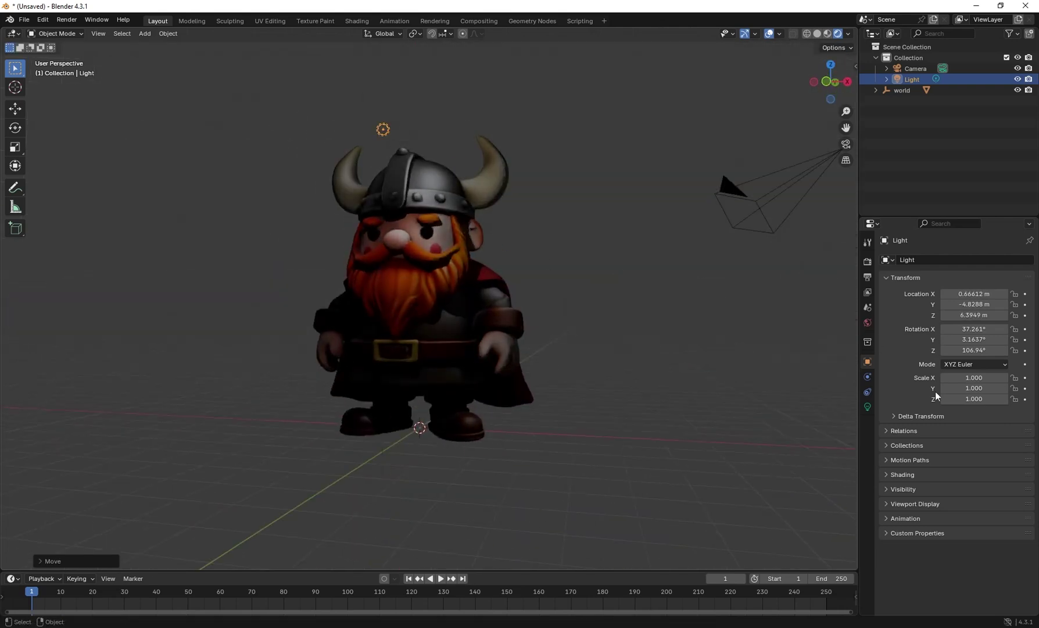
# - Set the point light's power to 3000 W and move it higher, in front of the viking
pyautogui.click(868, 407)
pyautogui.click(998, 335)
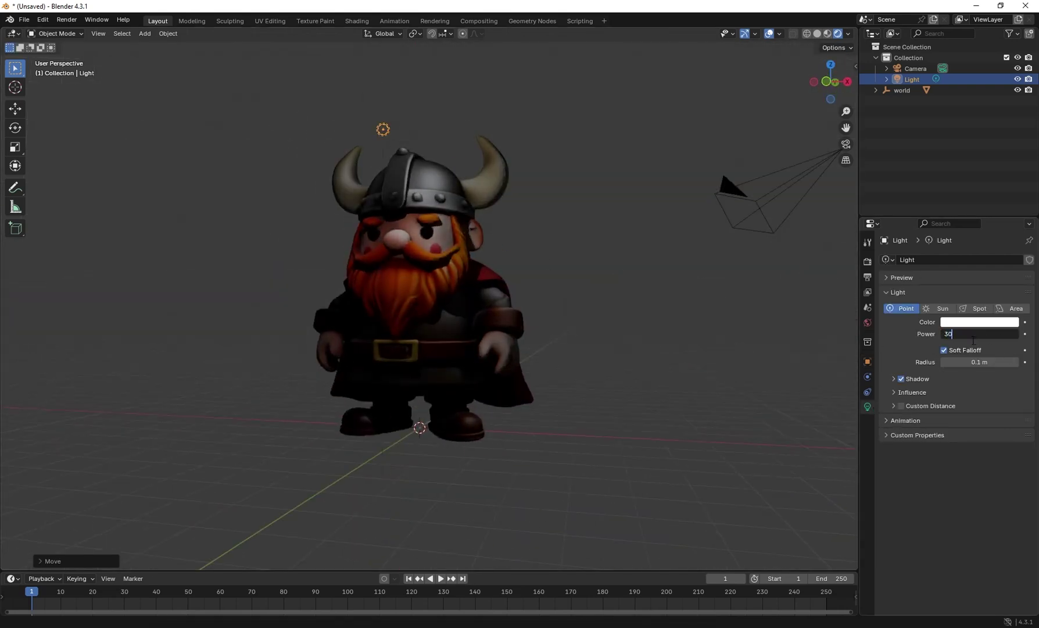
pyautogui.press('Return')
pyautogui.moveTo(301, 293); pyautogui.dragTo(383, 288)
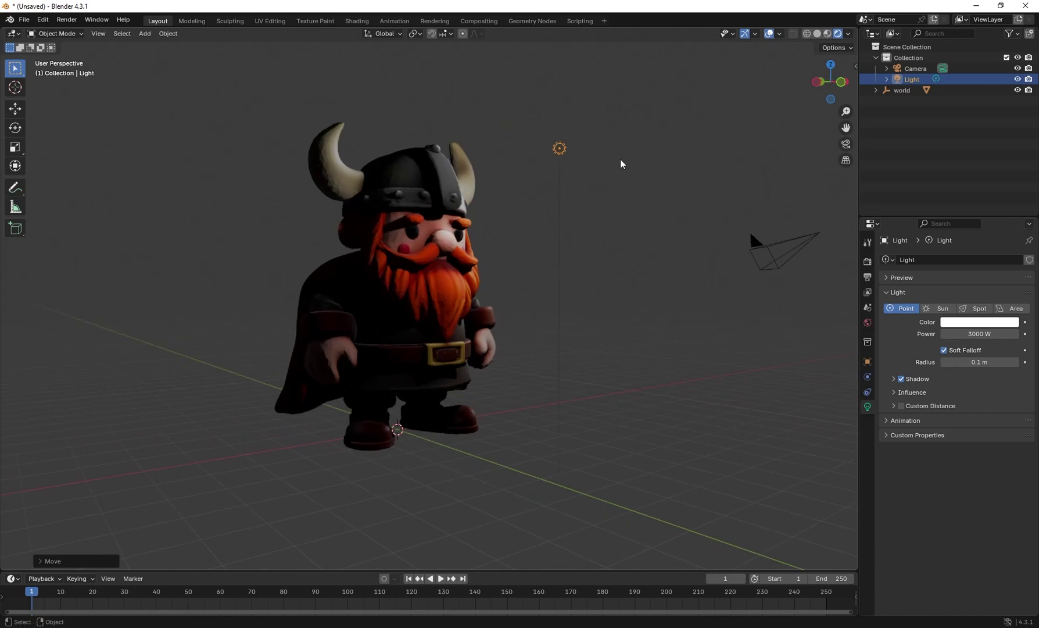
pyautogui.click(563, 149)
pyautogui.press('g')
pyautogui.click(630, 95)
# - Duplicate the point light and place the copy on the opposite side of the viking's front
pyautogui.moveTo(631, 249); pyautogui.dragTo(595, 263)
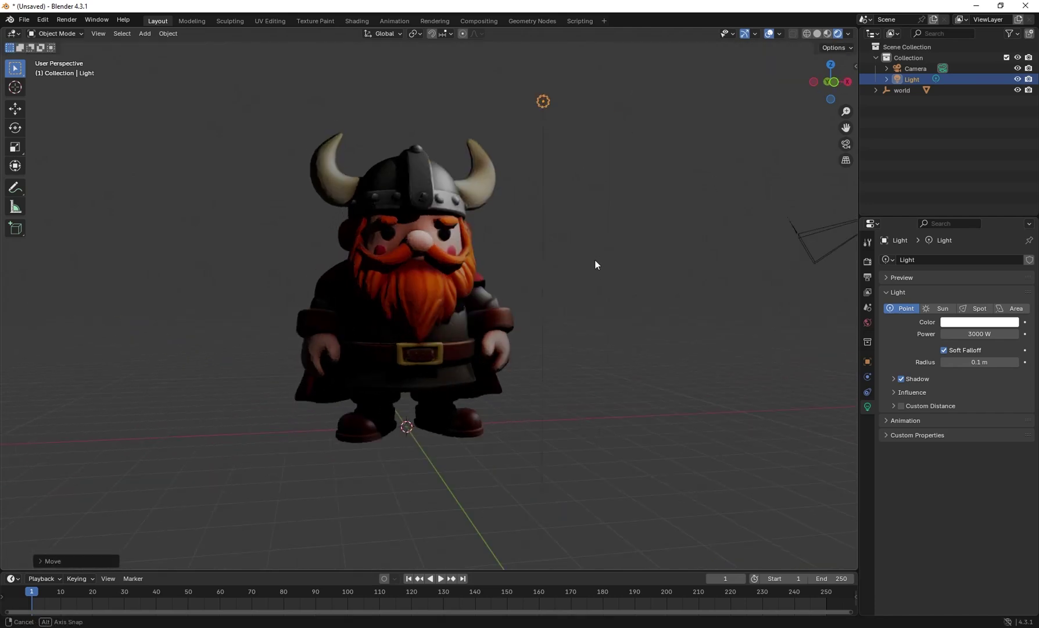
pyautogui.hotkey('shift', 'd')
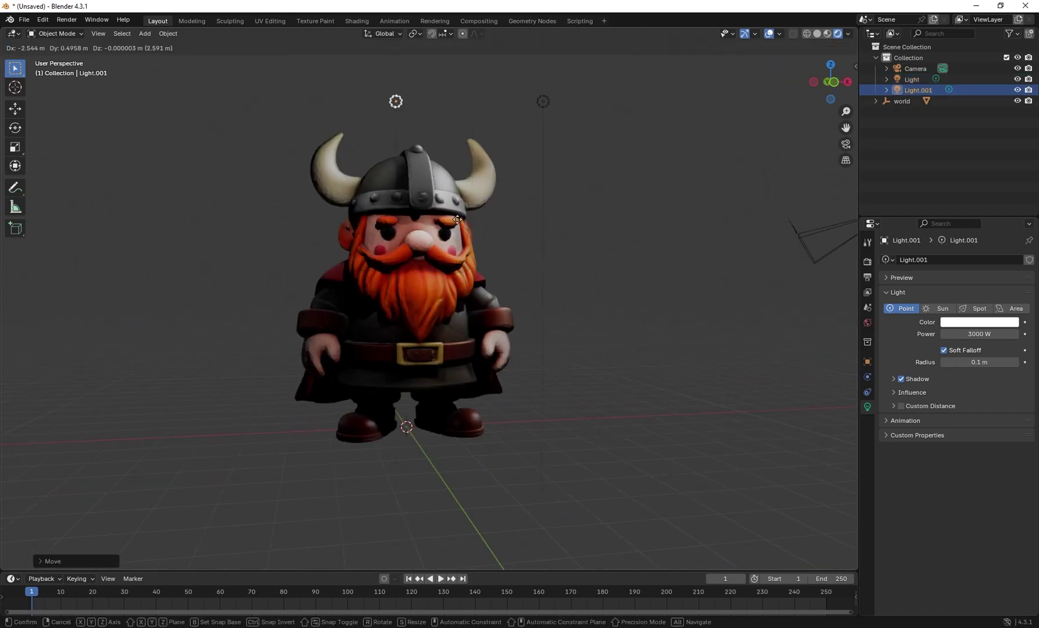
pyautogui.click(314, 233)
# - Apply Shade Auto Smooth to the viking mesh
pyautogui.scroll(3, 401, 252)
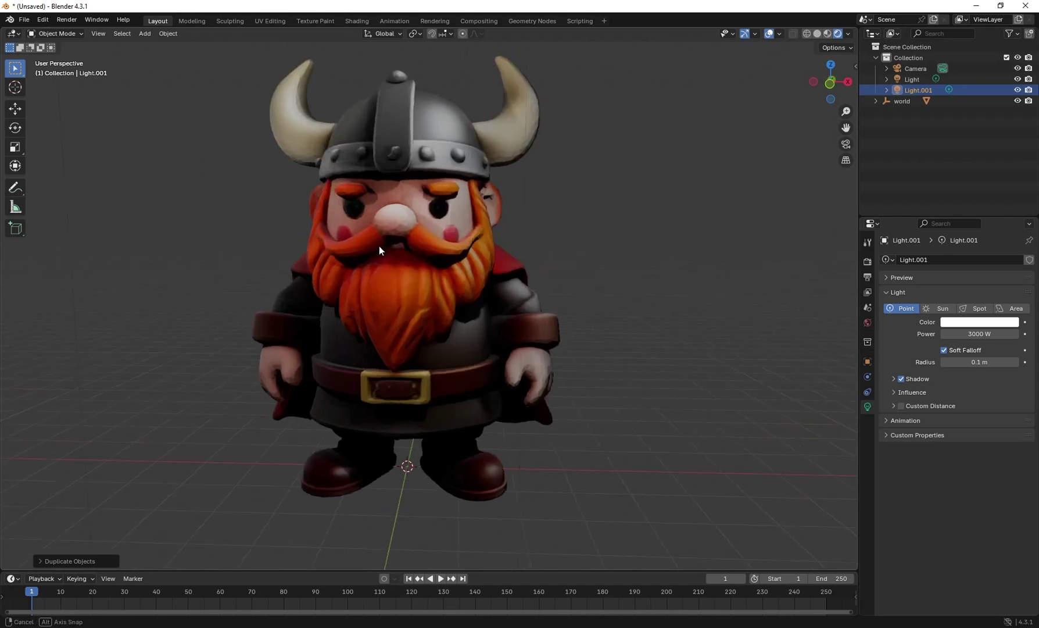
pyautogui.moveTo(379, 246); pyautogui.dragTo(389, 173)
pyautogui.click(387, 188)
pyautogui.rightClick(380, 168)
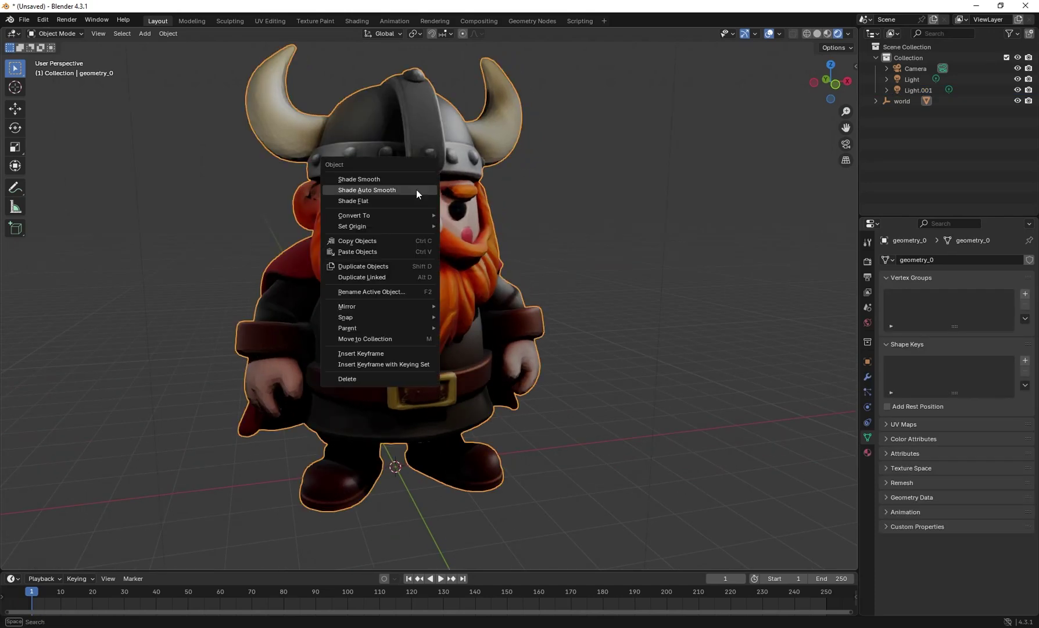
pyautogui.click(351, 190)
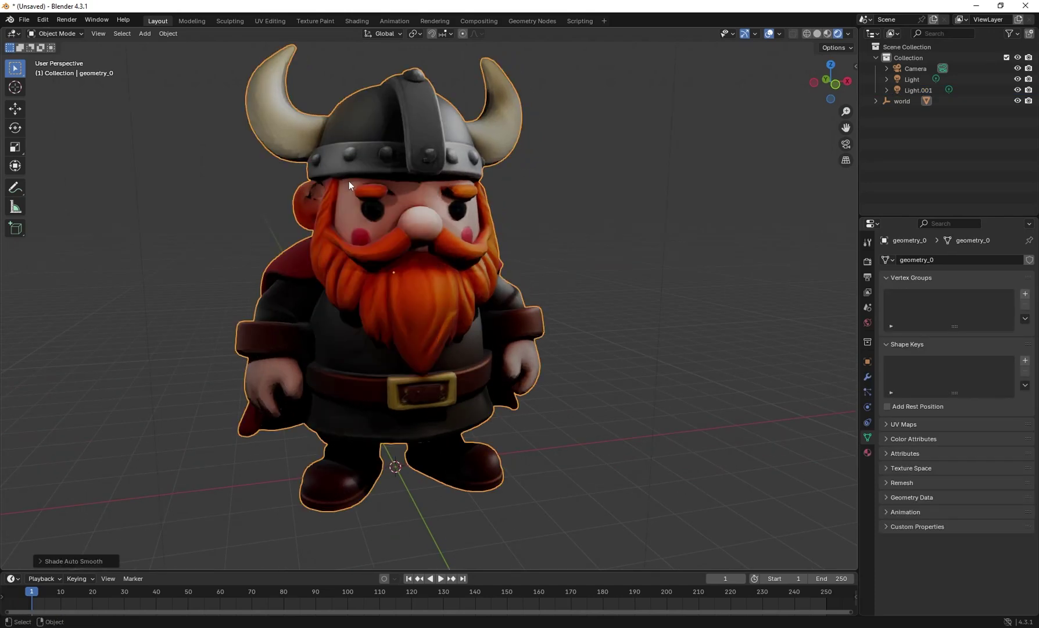
# - Duplicate the second point light again and position the new copy behind the viking
pyautogui.scroll(4, 408, 244)
pyautogui.moveTo(406, 248); pyautogui.dragTo(666, 367)
pyautogui.scroll(-5, 417, 259)
pyautogui.click(536, 229)
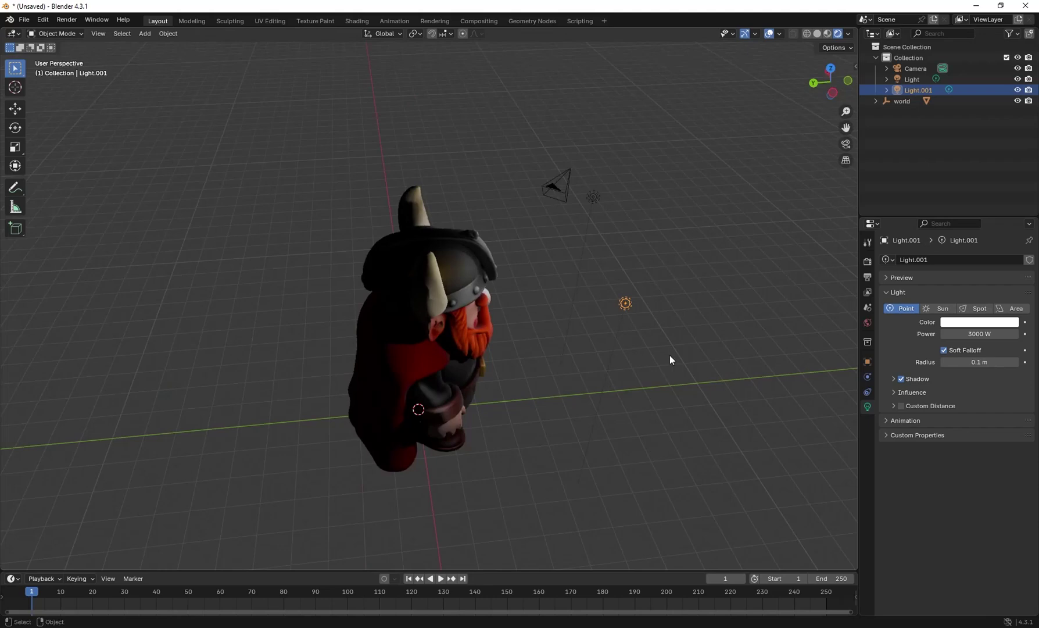
pyautogui.hotkey('shift', 'd')
pyautogui.click(305, 259)
pyautogui.moveTo(255, 332); pyautogui.dragTo(610, 276)
pyautogui.press('g')
pyautogui.click(558, 328)
pyautogui.scroll(3, 370, 297)
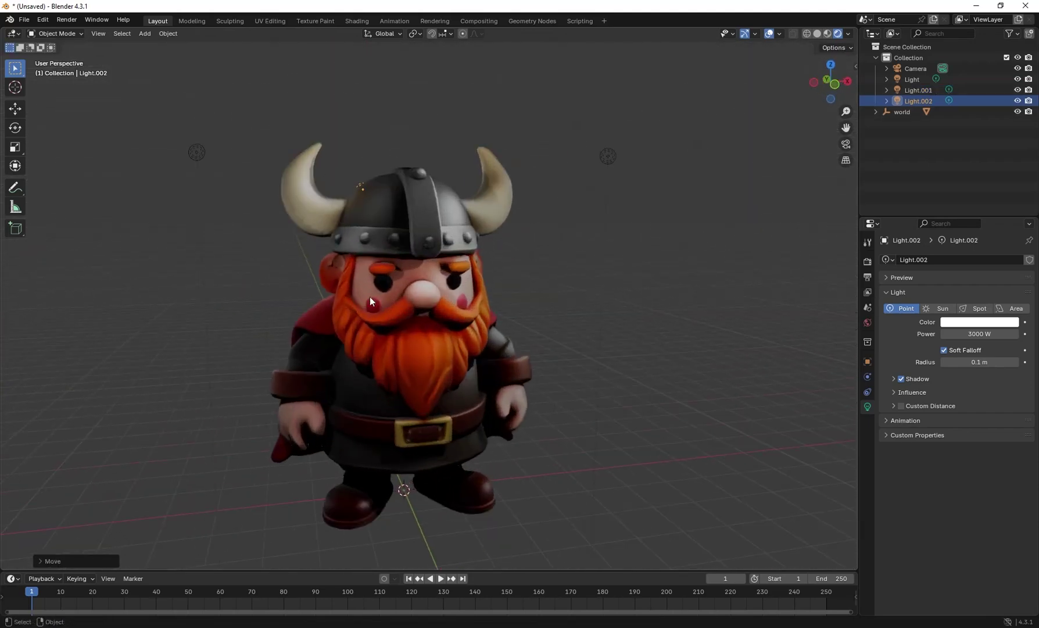
# - Hide the viewport overlays and inspect the lit, textured viking from several angles
pyautogui.click(769, 34)
pyautogui.scroll(1, 516, 253)
pyautogui.moveTo(468, 271)
pyautogui.mouseDown()
pyautogui.moveTo(516, 252)
pyautogui.moveTo(527, 270)
pyautogui.moveTo(460, 285)
pyautogui.mouseUp()
pyautogui.scroll(-2, 498, 277)
pyautogui.moveTo(360, 263); pyautogui.dragTo(461, 282)
pyautogui.scroll(3, 465, 283)
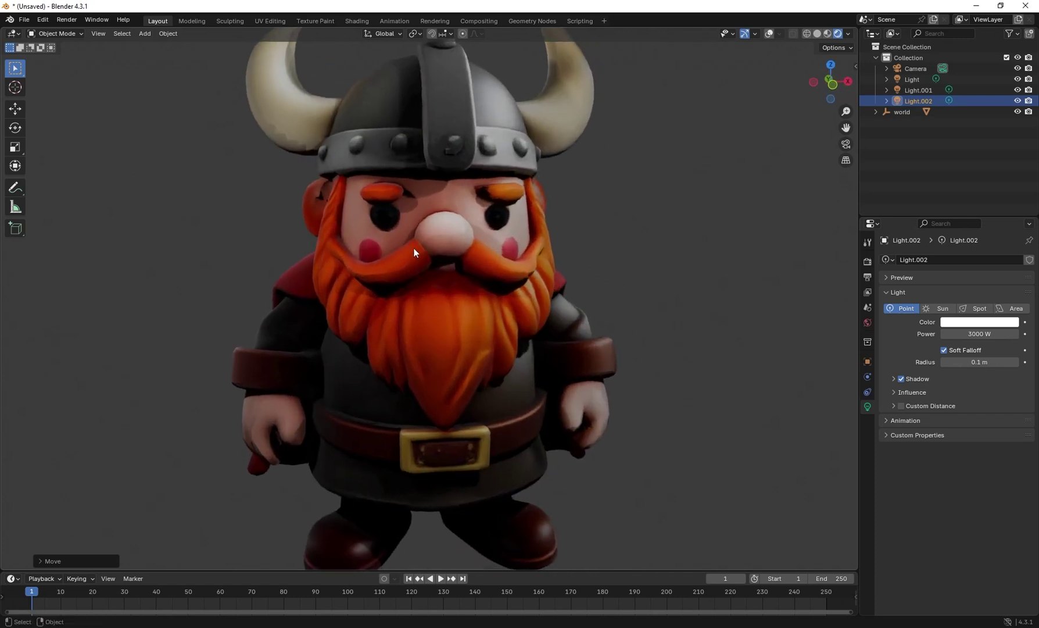
pyautogui.moveTo(322, 207); pyautogui.dragTo(410, 236)
pyautogui.moveTo(433, 311); pyautogui.dragTo(416, 291)
# - Select the viking mesh in the Shading workspace and examine its material's shader nodes
pyautogui.click(261, 20)
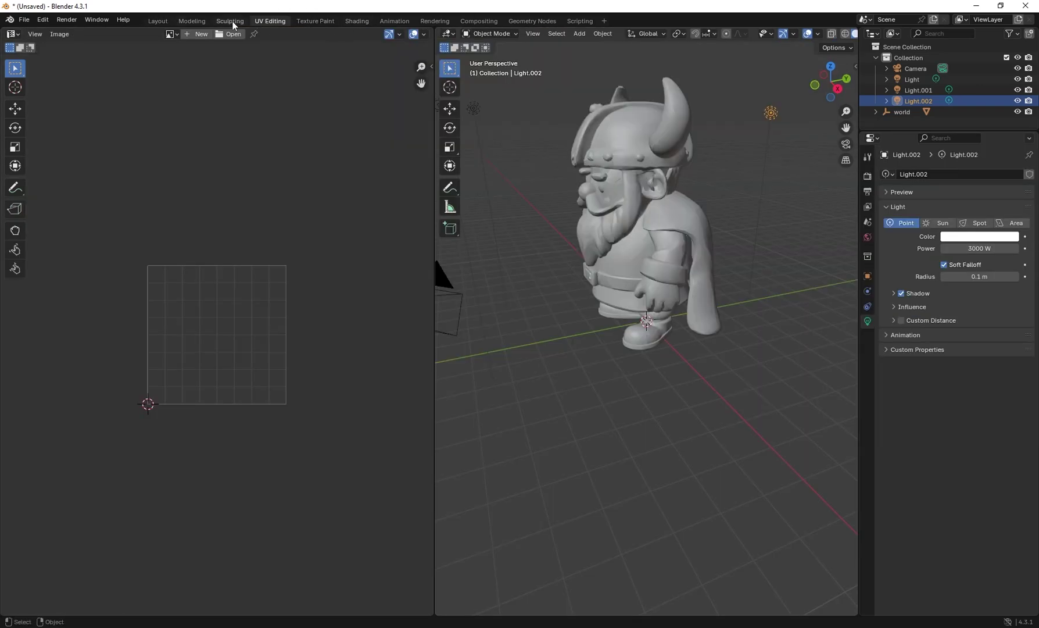
pyautogui.click(356, 21)
pyautogui.moveTo(432, 174); pyautogui.dragTo(423, 255)
pyautogui.click(488, 199)
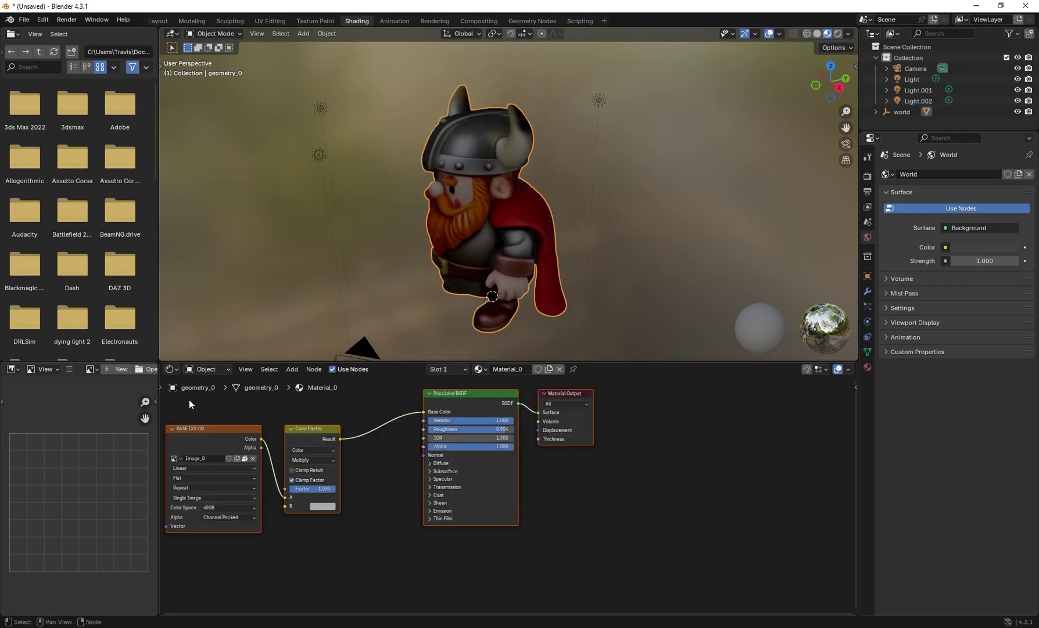
pyautogui.moveTo(266, 412); pyautogui.dragTo(295, 420)
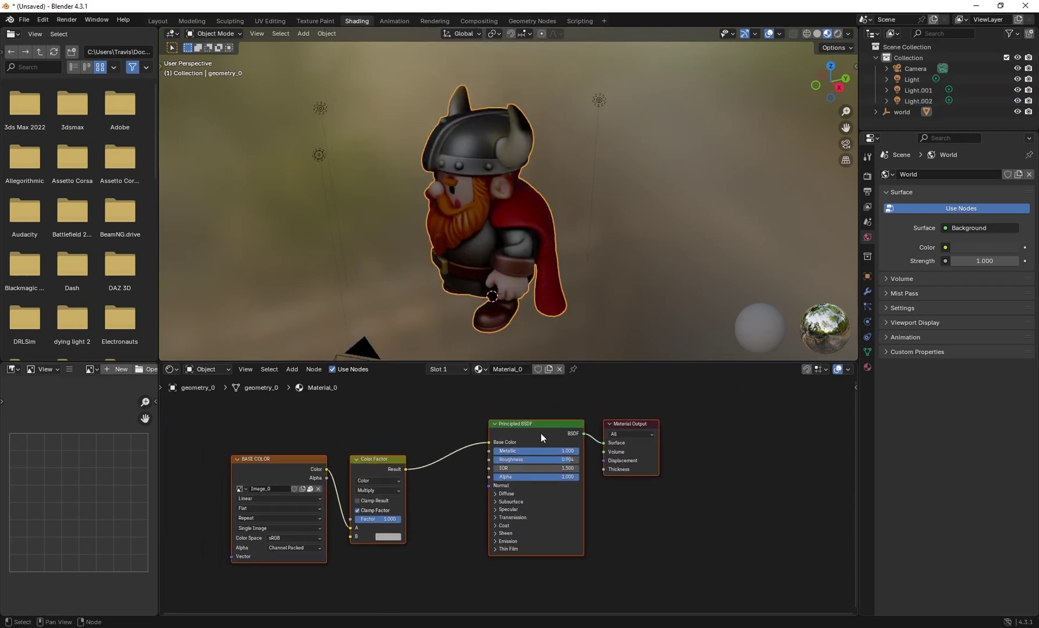
pyautogui.hscroll(-3, 458, 405)
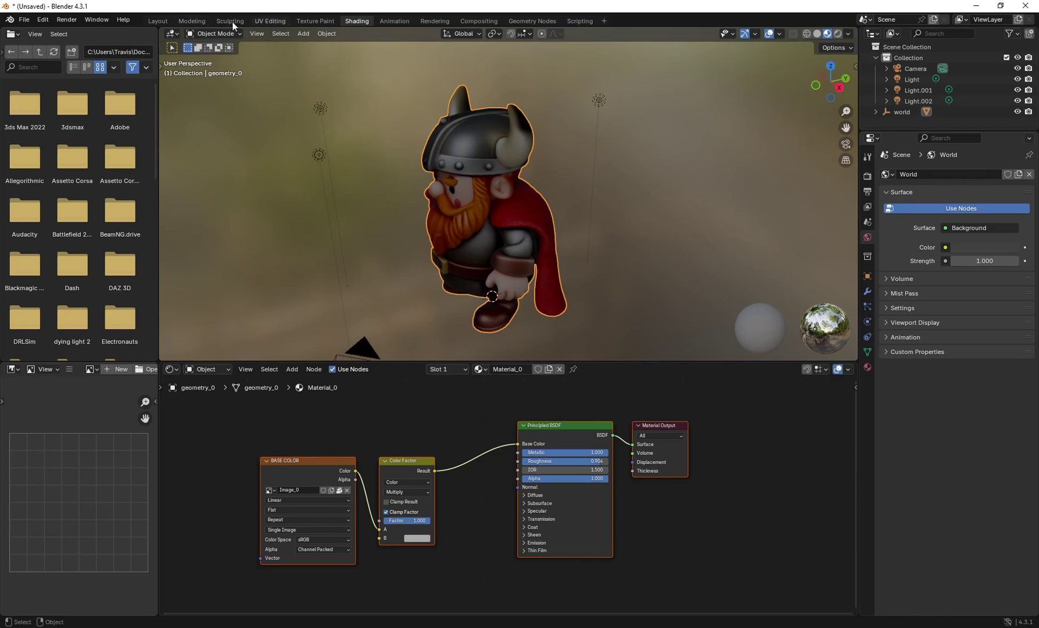
# - Examine the viking's UV layout over its base colour texture in the UV Editing workspace
pyautogui.click(290, 20)
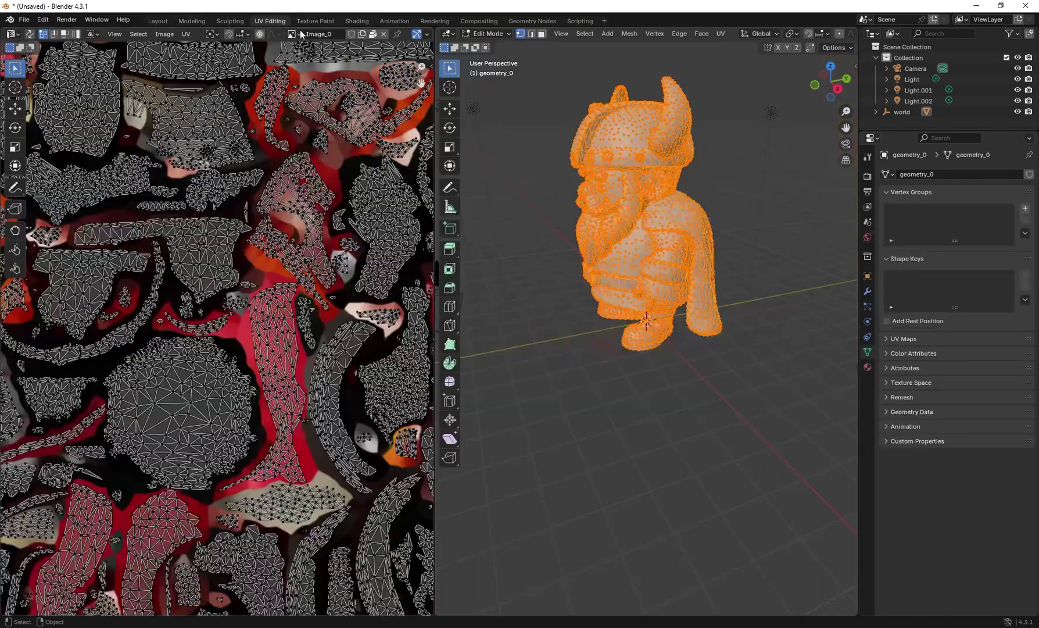
pyautogui.scroll(8, 201, 313)
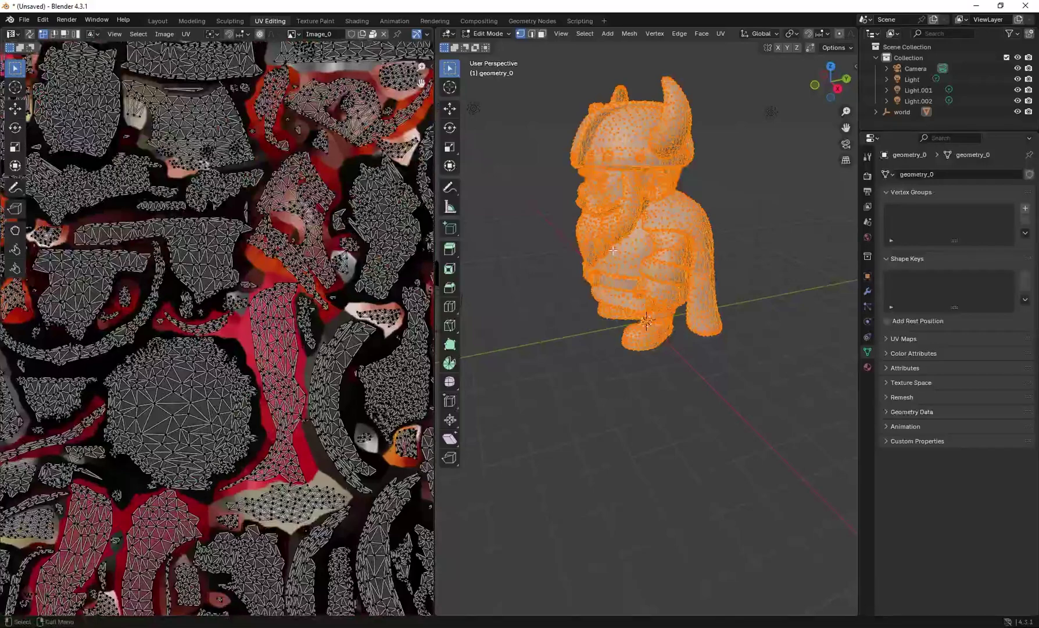
pyautogui.scroll(-3, 259, 246)
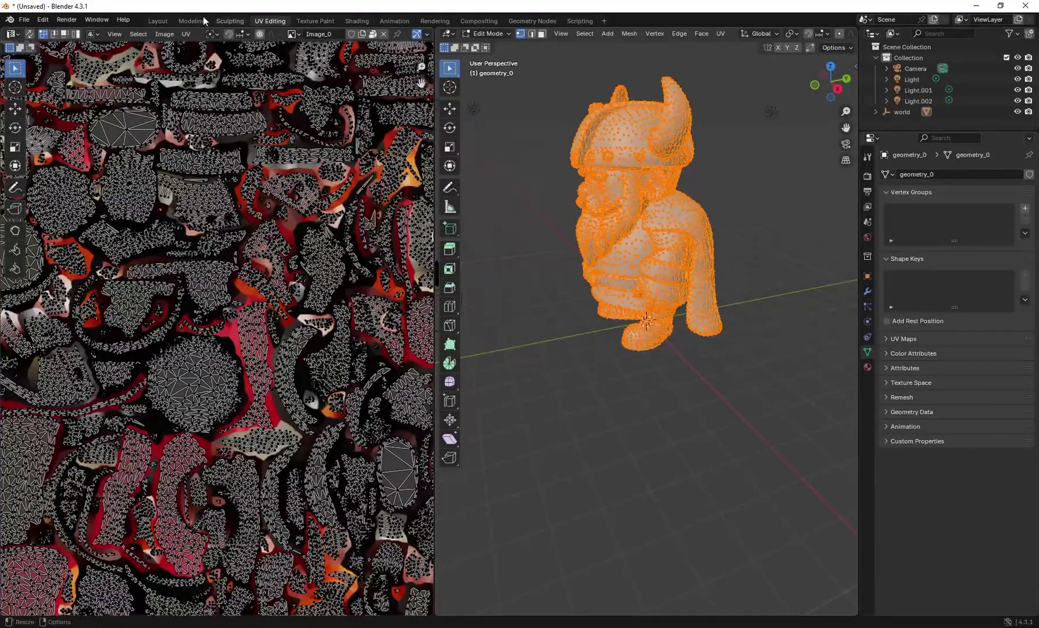
# - Return to the Layout workspace and put the viking into Texture Paint mode, framing its face
pyautogui.click(156, 21)
pyautogui.moveTo(538, 202); pyautogui.dragTo(436, 223)
pyautogui.moveTo(486, 158); pyautogui.dragTo(426, 166)
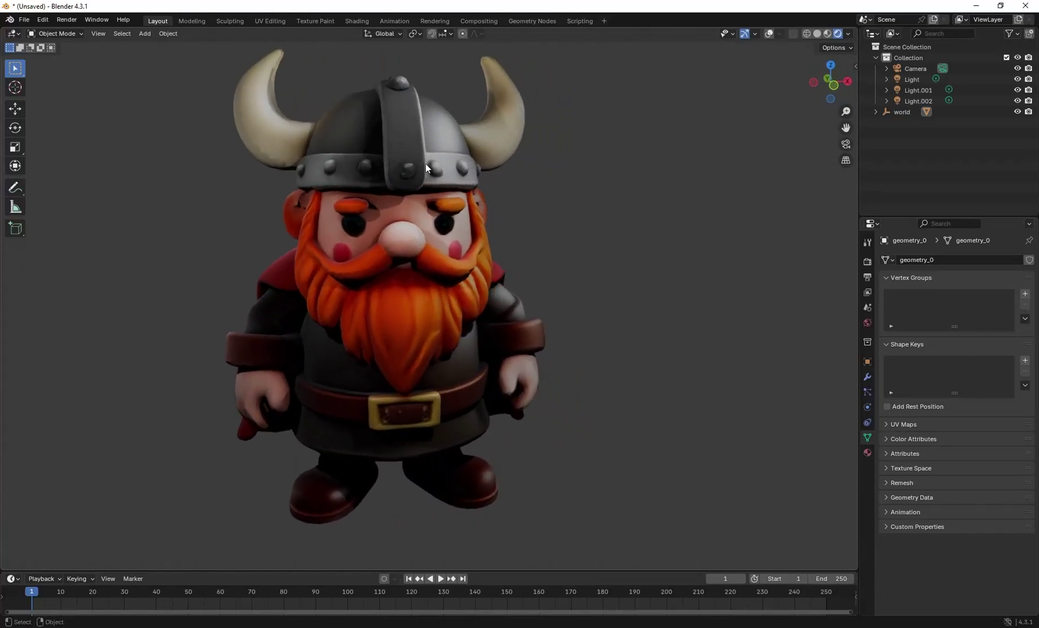
pyautogui.click(64, 34)
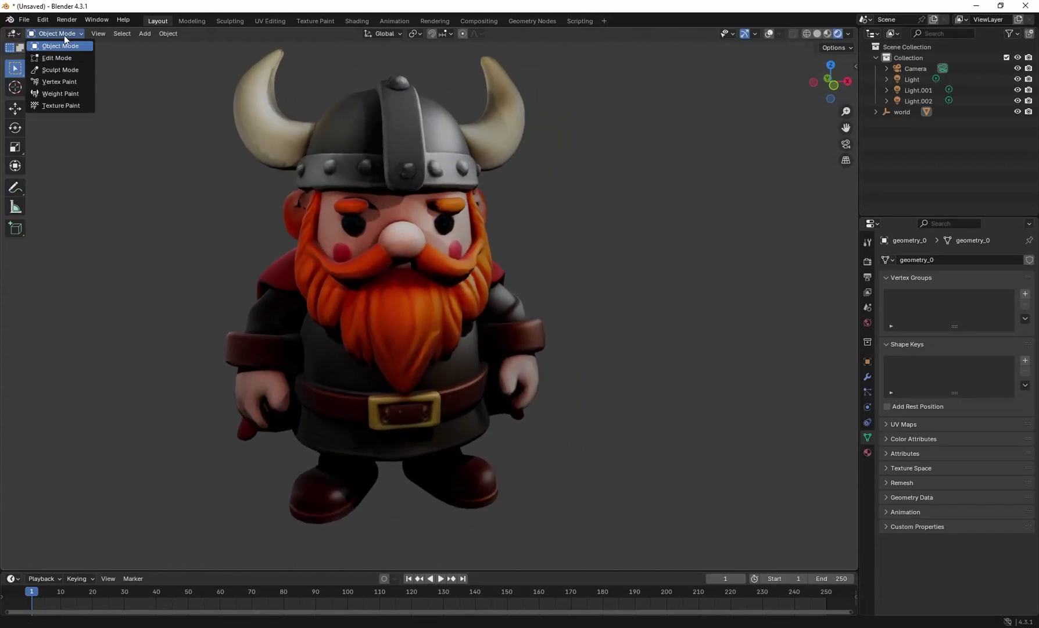
pyautogui.click(61, 106)
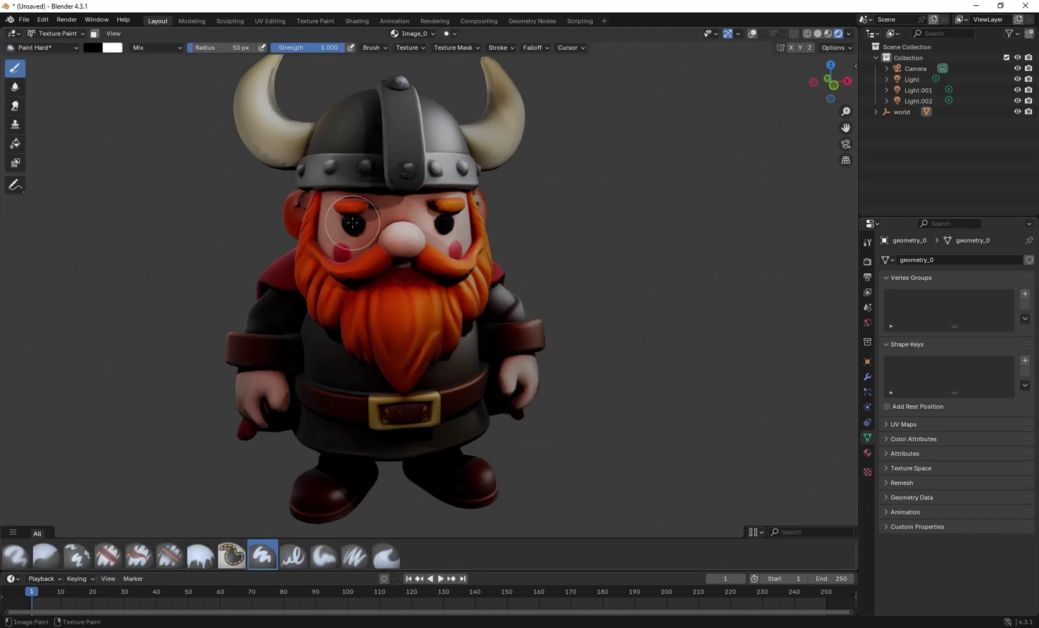
pyautogui.scroll(2, 346, 225)
pyautogui.scroll(1, 346, 226)
pyautogui.scroll(2, 632, 190)
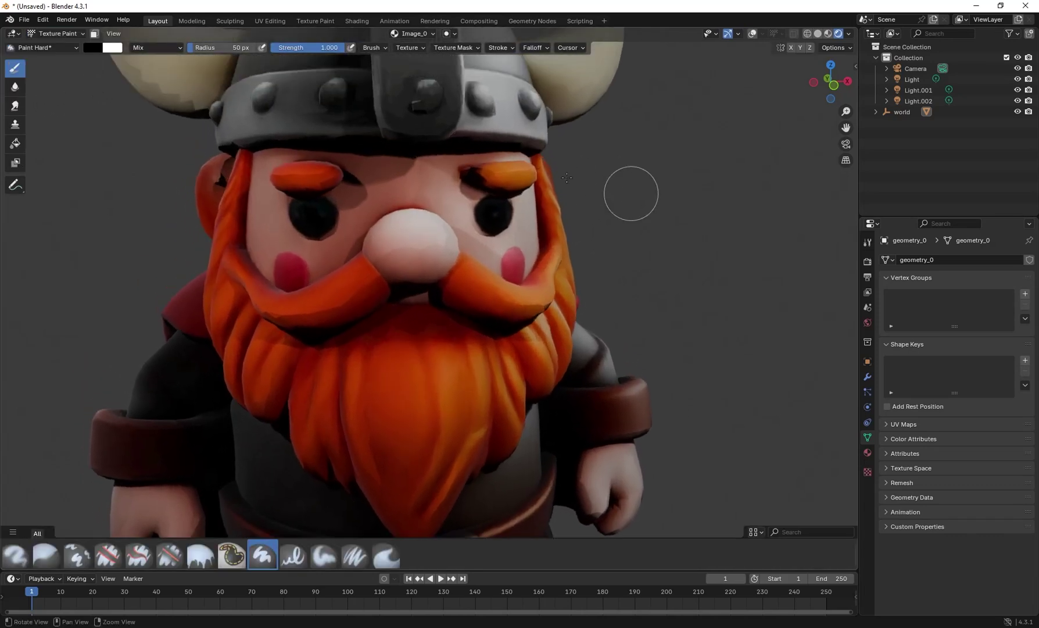
# - Set the paint brush colour to white and its radius to 7 px
pyautogui.click(92, 51)
pyautogui.moveTo(188, 86); pyautogui.dragTo(182, 65)
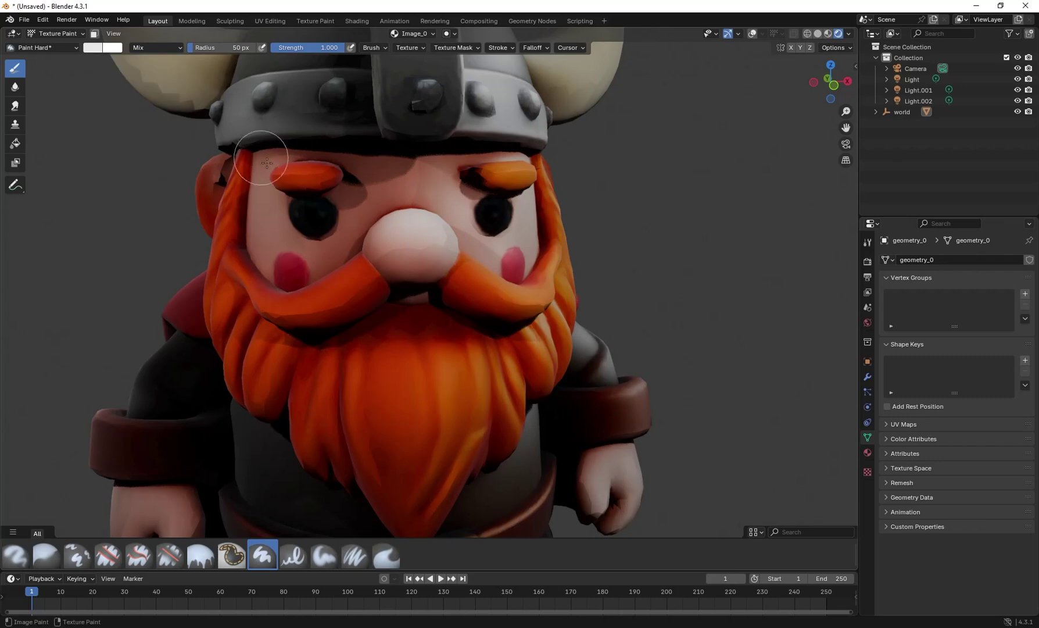
pyautogui.click(220, 47)
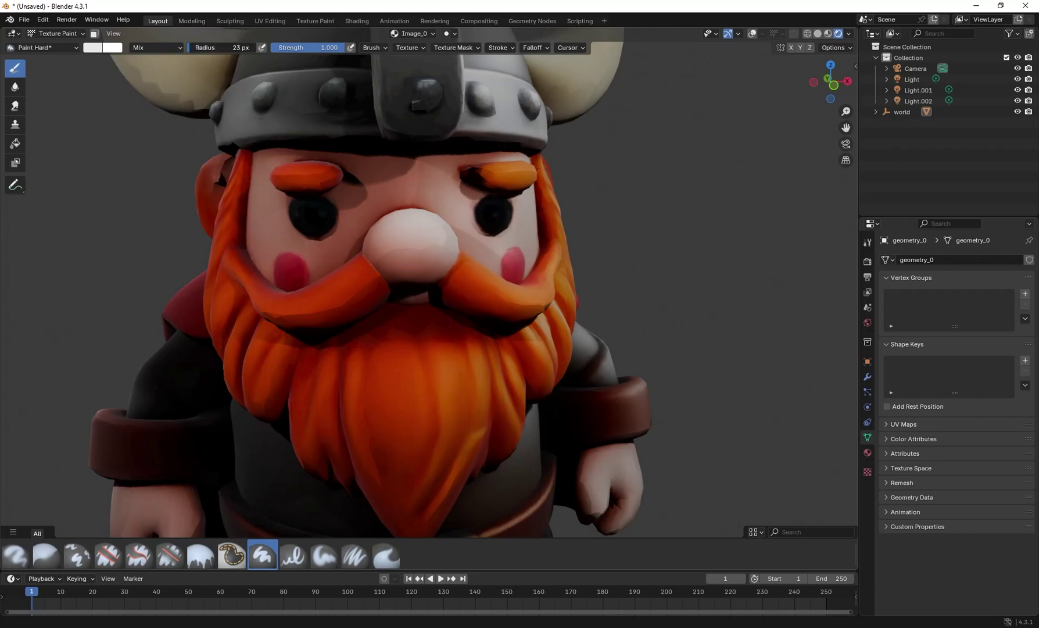
pyautogui.write('7')
pyautogui.press('Return')
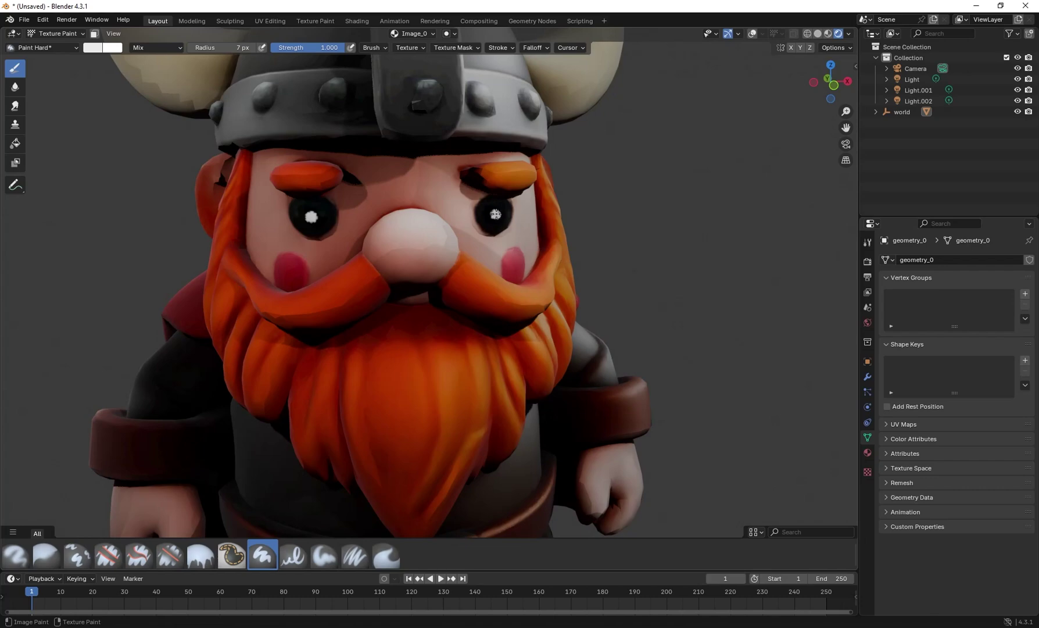
# - Set the brush radius to 19 px and paint a white heart outline on the back of the viking's red cape
pyautogui.scroll(-4, 682, 197)
pyautogui.moveTo(482, 262); pyautogui.dragTo(575, 312)
pyautogui.scroll(2, 556, 323)
pyautogui.click(253, 49)
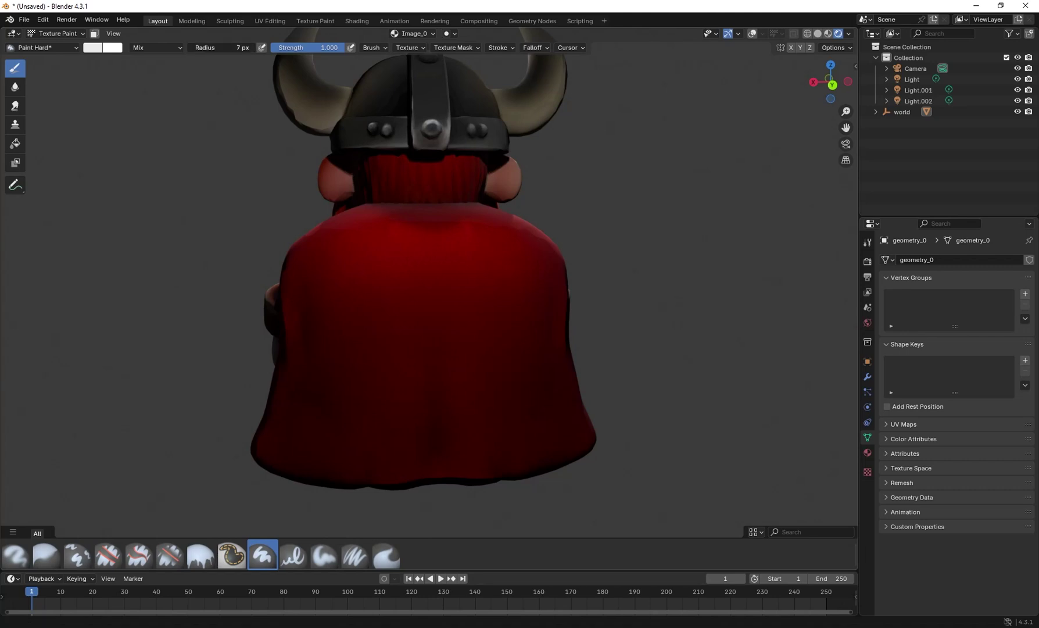
pyautogui.moveTo(254, 49); pyautogui.dragTo(250, 49)
pyautogui.moveTo(436, 410)
pyautogui.mouseDown()
pyautogui.moveTo(377, 359)
pyautogui.moveTo(411, 275)
pyautogui.moveTo(417, 292)
pyautogui.moveTo(467, 271)
pyautogui.moveTo(459, 372)
pyautogui.moveTo(440, 414)
pyautogui.mouseUp()
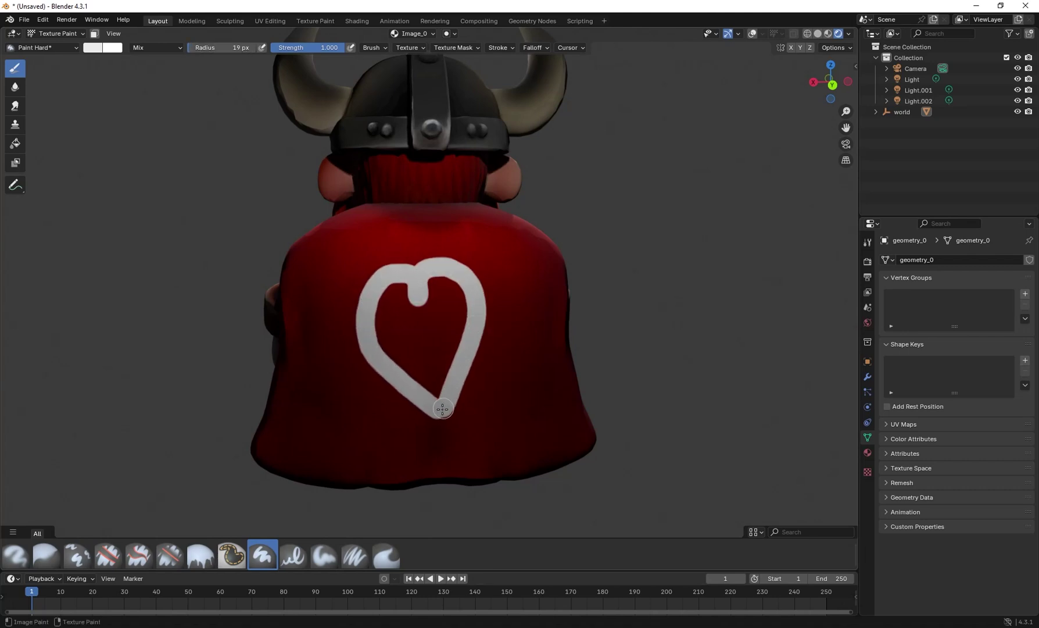
# - Switch the viking from Texture Paint back to Object Mode and review it from the front
pyautogui.moveTo(233, 226)
pyautogui.mouseDown()
pyautogui.moveTo(360, 244)
pyautogui.moveTo(587, 302)
pyautogui.moveTo(619, 283)
pyautogui.moveTo(455, 261)
pyautogui.moveTo(388, 284)
pyautogui.moveTo(755, 282)
pyautogui.moveTo(639, 282)
pyautogui.moveTo(610, 250)
pyautogui.moveTo(601, 264)
pyautogui.moveTo(541, 232)
pyautogui.moveTo(560, 240)
pyautogui.mouseUp()
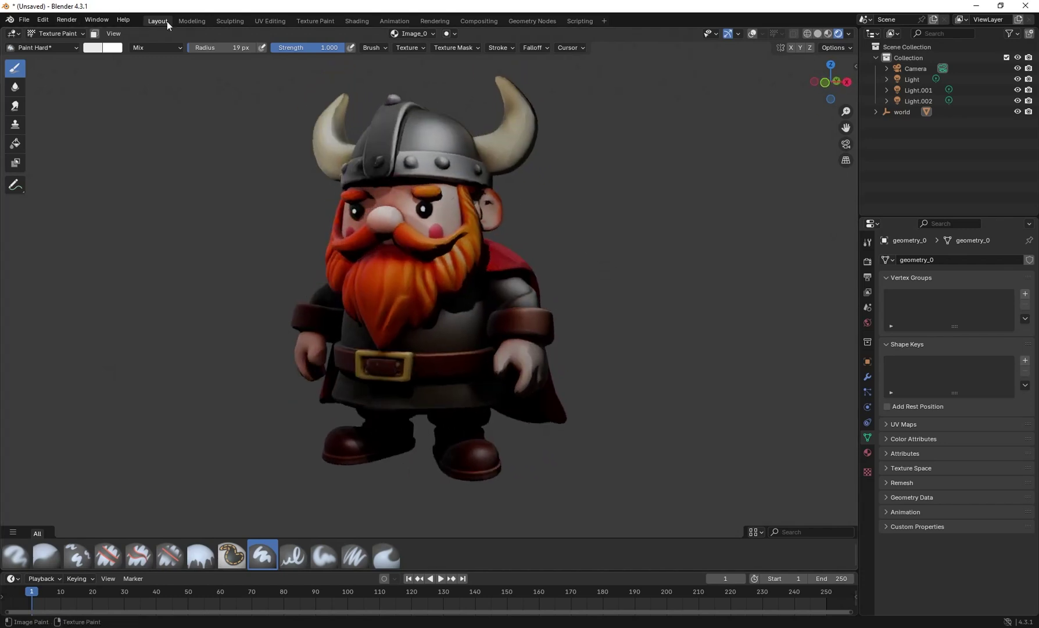
pyautogui.click(56, 33)
pyautogui.click(51, 43)
pyautogui.moveTo(550, 214)
pyautogui.mouseDown()
pyautogui.moveTo(577, 223)
pyautogui.moveTo(265, 193)
pyautogui.moveTo(260, 210)
pyautogui.moveTo(529, 224)
pyautogui.moveTo(252, 213)
pyautogui.mouseUp()
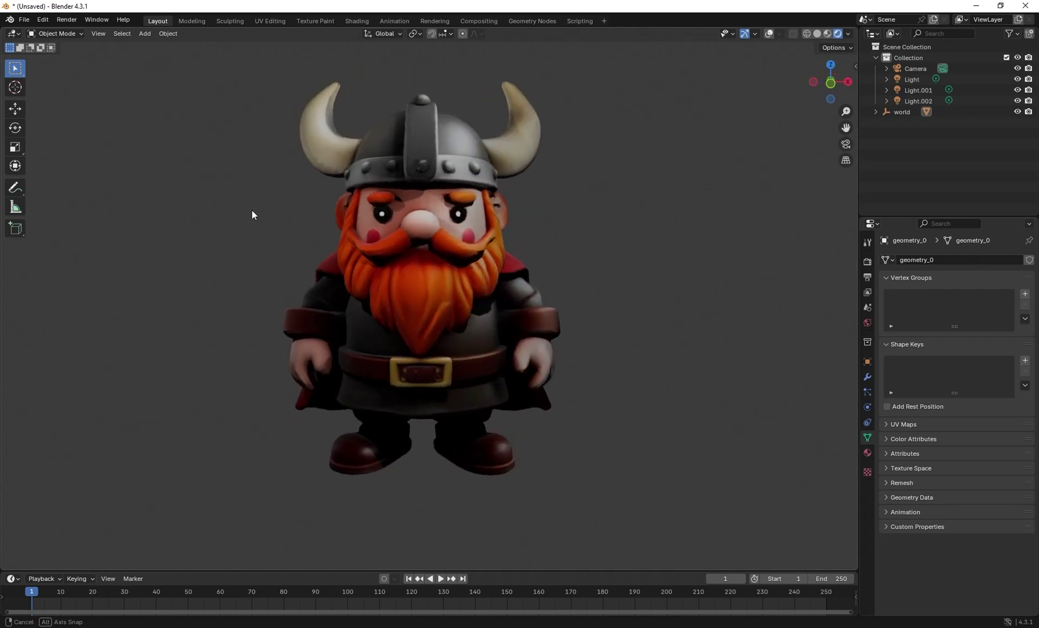
pyautogui.moveTo(606, 223); pyautogui.dragTo(630, 230)
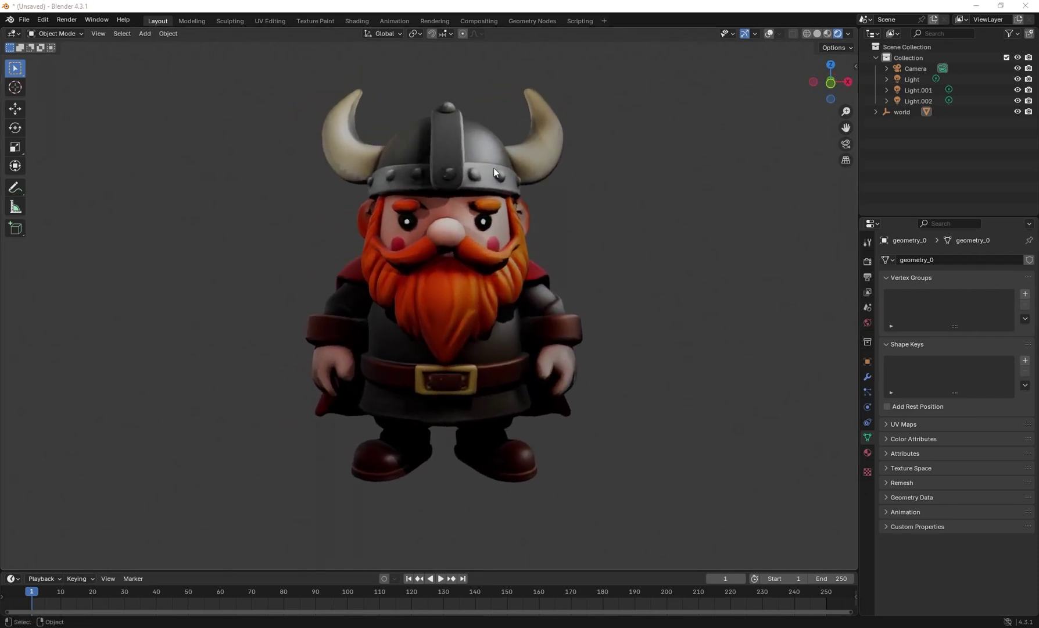
# - In the Shading workspace, set the B colour of the viking material's Color Factor node to full white
pyautogui.click(352, 21)
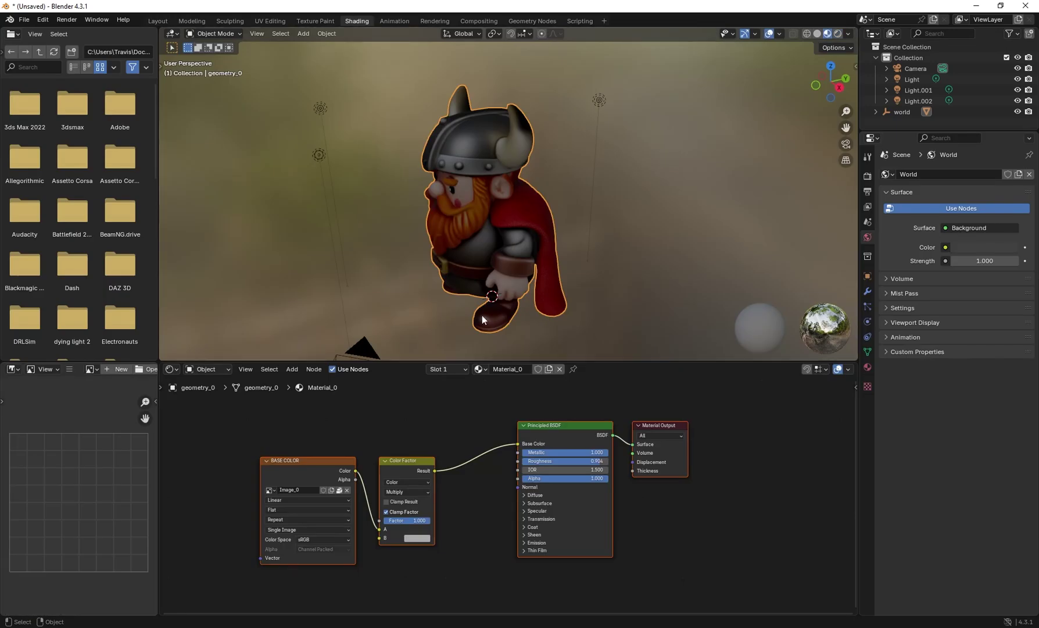
pyautogui.moveTo(402, 468); pyautogui.dragTo(412, 463)
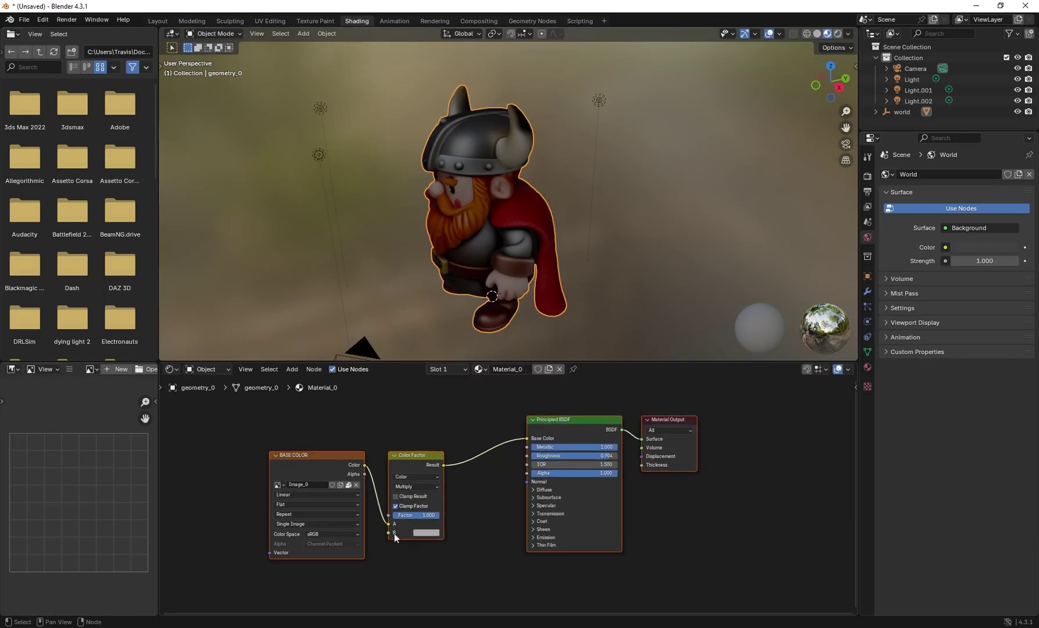
pyautogui.click(430, 533)
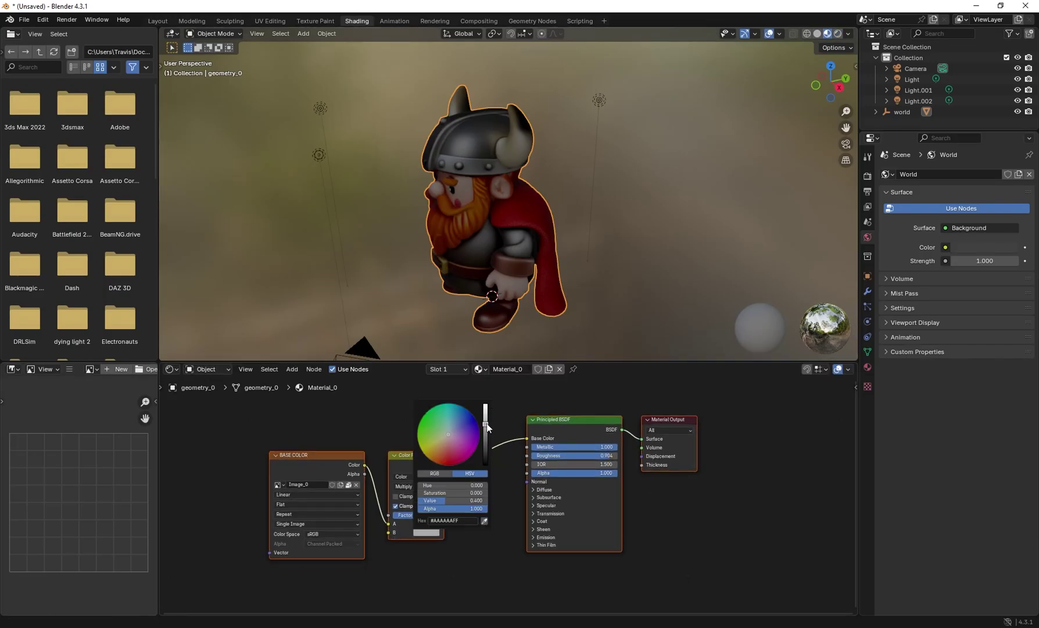
pyautogui.moveTo(485, 424); pyautogui.dragTo(486, 400)
pyautogui.moveTo(388, 255); pyautogui.dragTo(482, 206)
pyautogui.scroll(4, 494, 182)
pyautogui.scroll(-3, 493, 184)
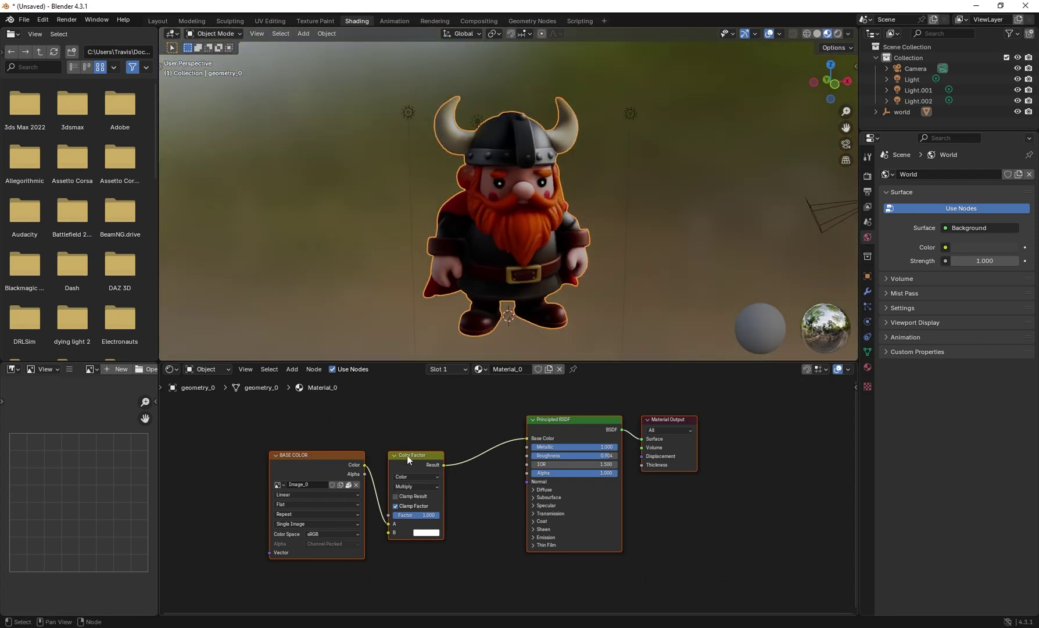
# - Connect the BASE COLOR image directly to the Principled BSDF's Base Color, bypassing the Color Factor node, and review the viking in the Layout workspace
pyautogui.moveTo(407, 456); pyautogui.dragTo(533, 451)
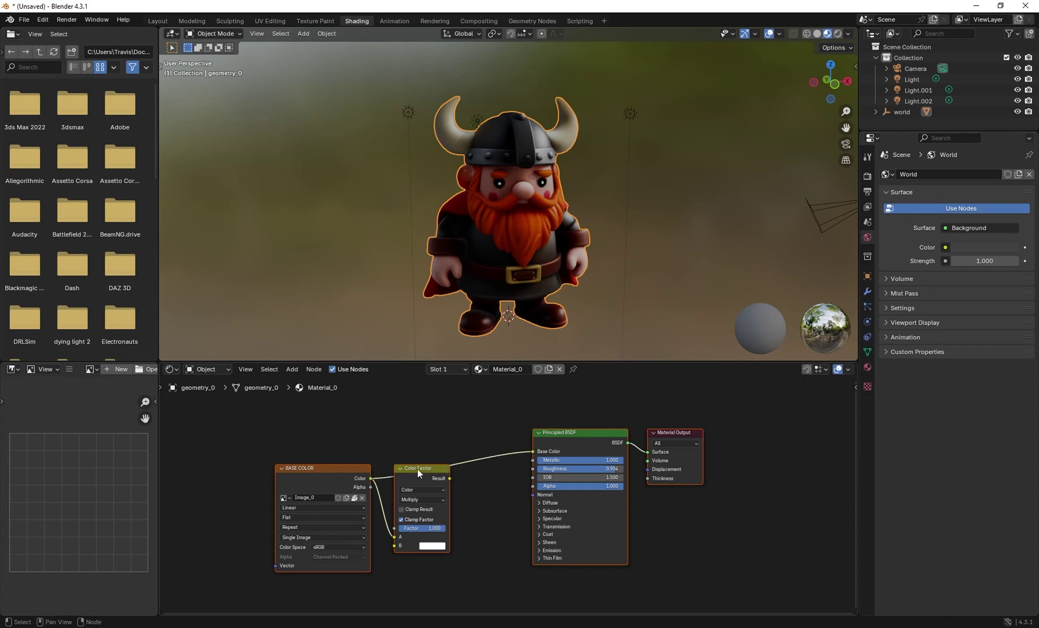
pyautogui.moveTo(418, 470)
pyautogui.mouseDown()
pyautogui.moveTo(449, 494)
pyautogui.moveTo(410, 466)
pyautogui.moveTo(426, 479)
pyautogui.mouseUp()
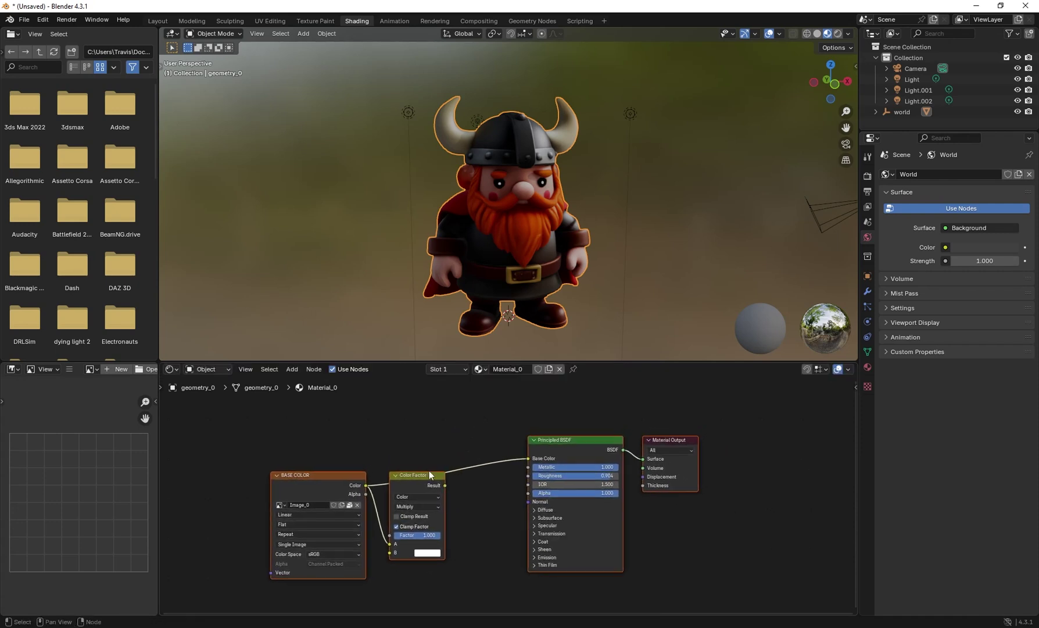
pyautogui.moveTo(599, 175); pyautogui.dragTo(542, 172)
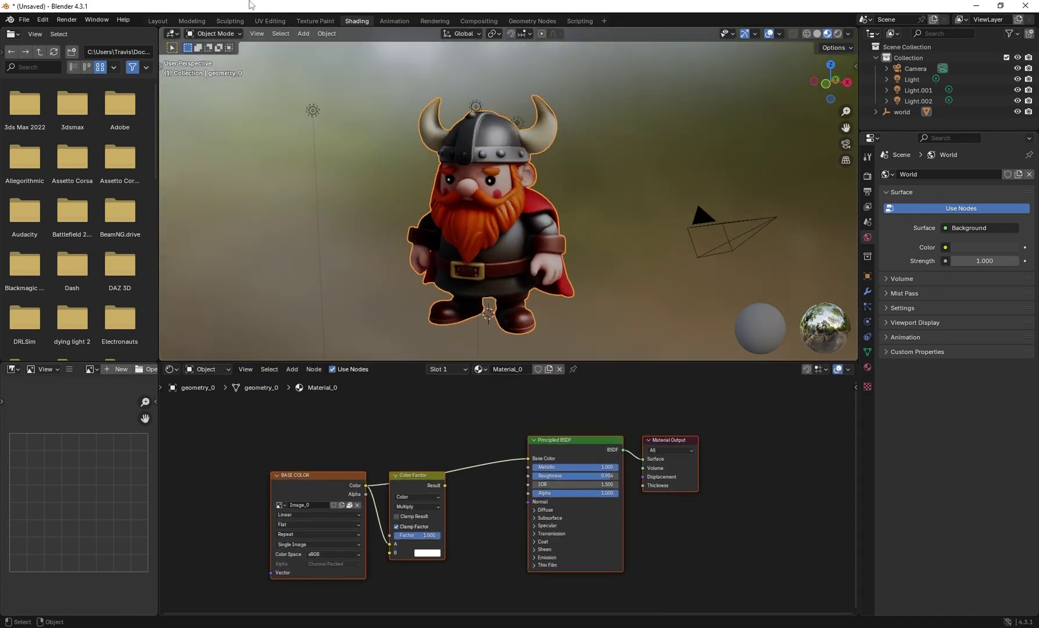
pyautogui.click(150, 21)
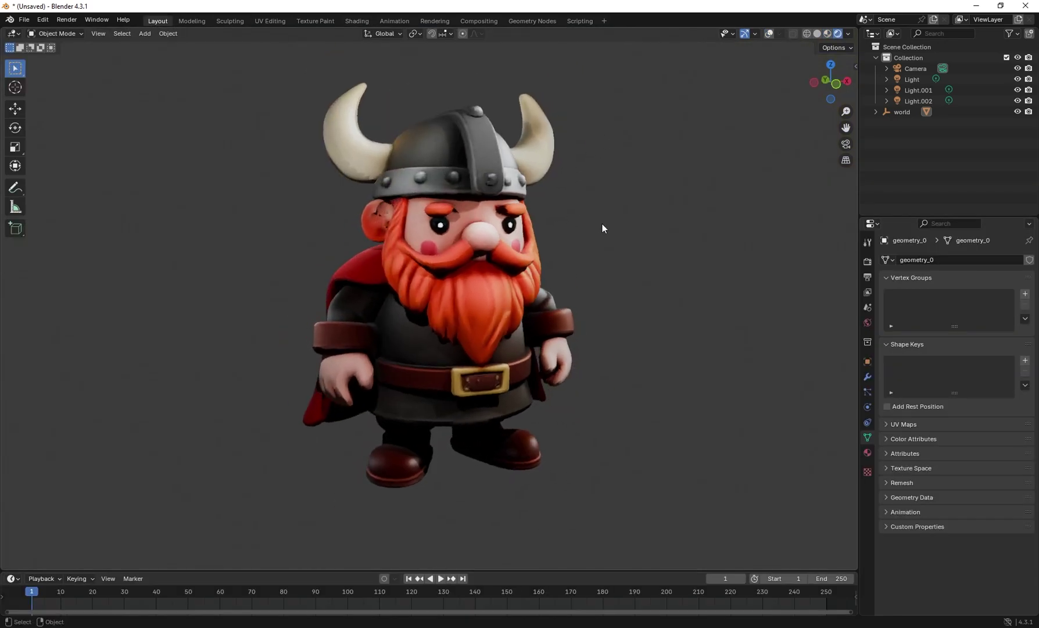
pyautogui.moveTo(602, 227); pyautogui.dragTo(577, 245)
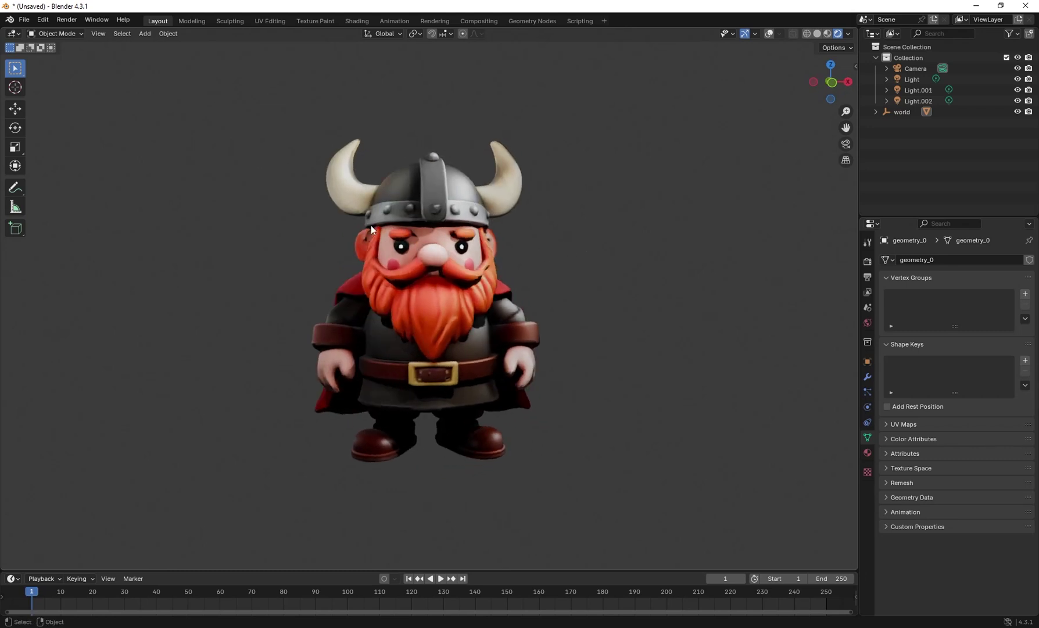
# - Put the viking into Edit Mode with viewport overlays shown and examine its mesh topology
pyautogui.press('Tab')
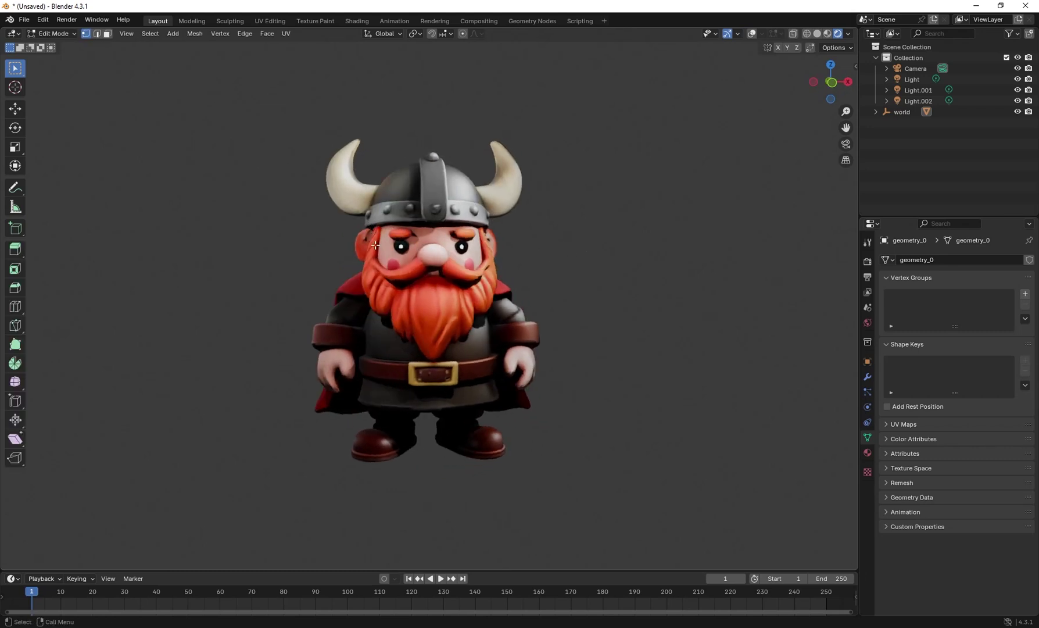
pyautogui.click(751, 35)
pyautogui.moveTo(581, 250); pyautogui.dragTo(597, 261)
pyautogui.scroll(4, 555, 238)
pyautogui.scroll(-3, 472, 285)
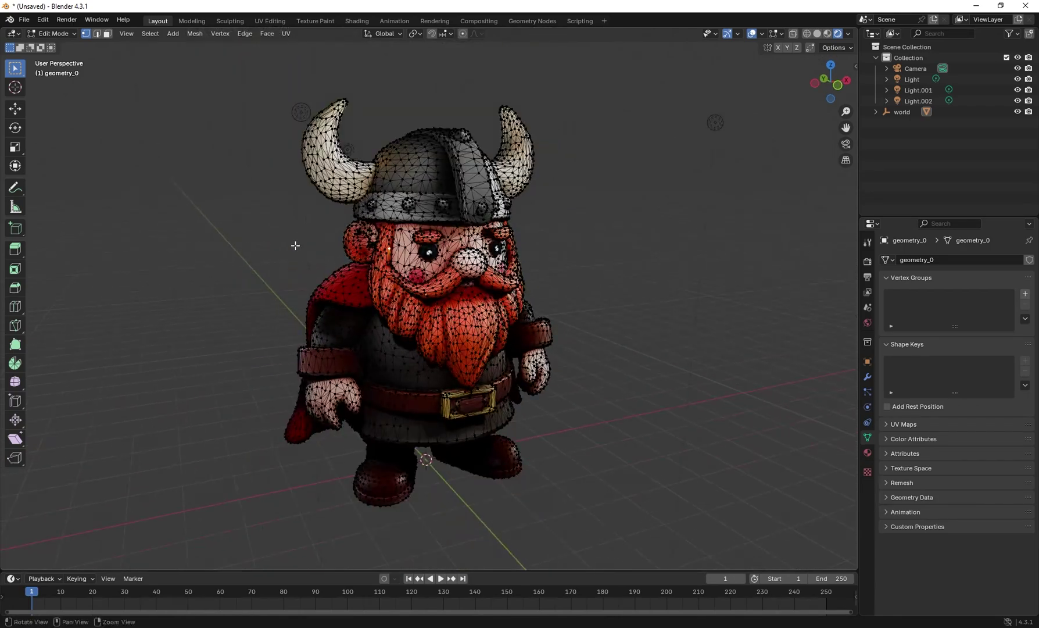
pyautogui.moveTo(295, 246)
pyautogui.mouseDown()
pyautogui.moveTo(492, 276)
pyautogui.moveTo(300, 247)
pyautogui.mouseUp()
pyautogui.scroll(1, 453, 268)
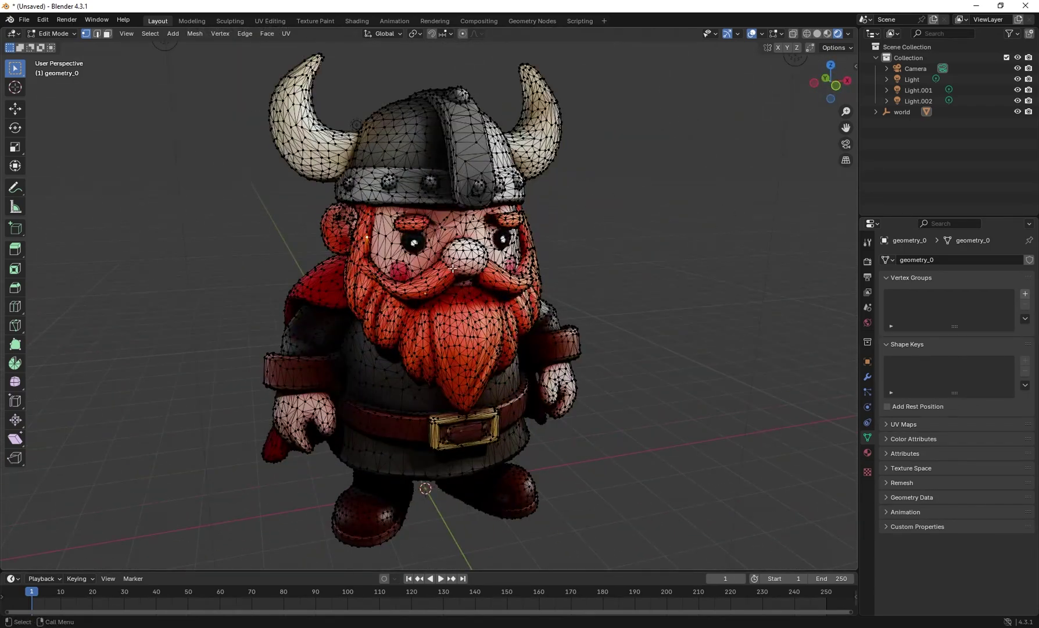
# - Return the viking to Object Mode and inspect its rendered surface from several angles
pyautogui.press('Tab')
pyautogui.scroll(-3, 452, 268)
pyautogui.moveTo(563, 228)
pyautogui.mouseDown()
pyautogui.moveTo(323, 220)
pyautogui.moveTo(559, 216)
pyautogui.mouseUp()
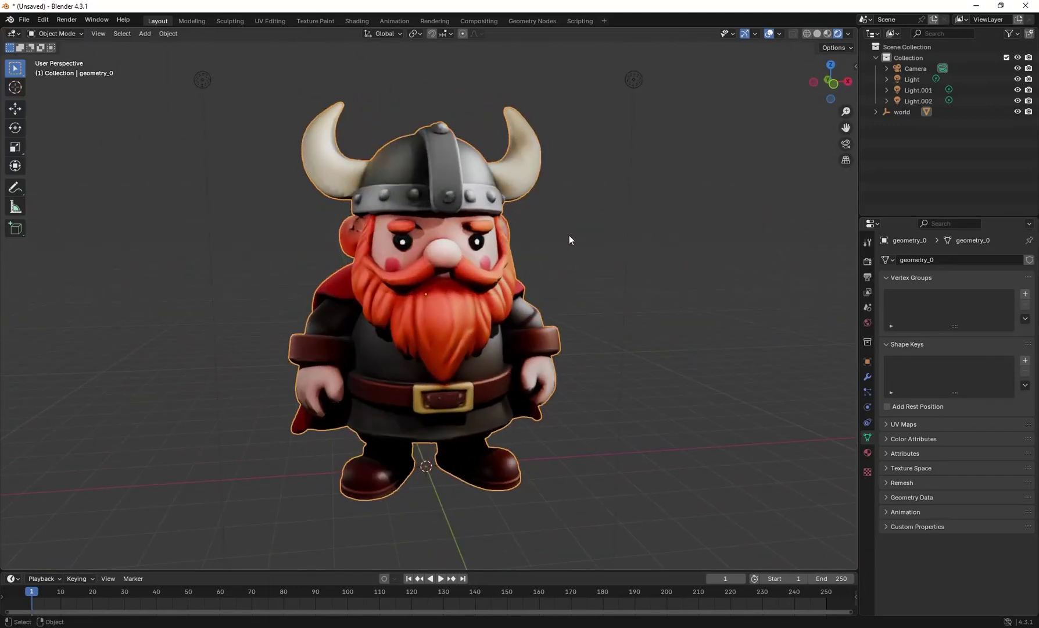
pyautogui.scroll(-2, 569, 235)
pyautogui.moveTo(584, 227); pyautogui.dragTo(559, 231)
pyautogui.scroll(1, 542, 227)
pyautogui.moveTo(346, 235); pyautogui.dragTo(327, 246)
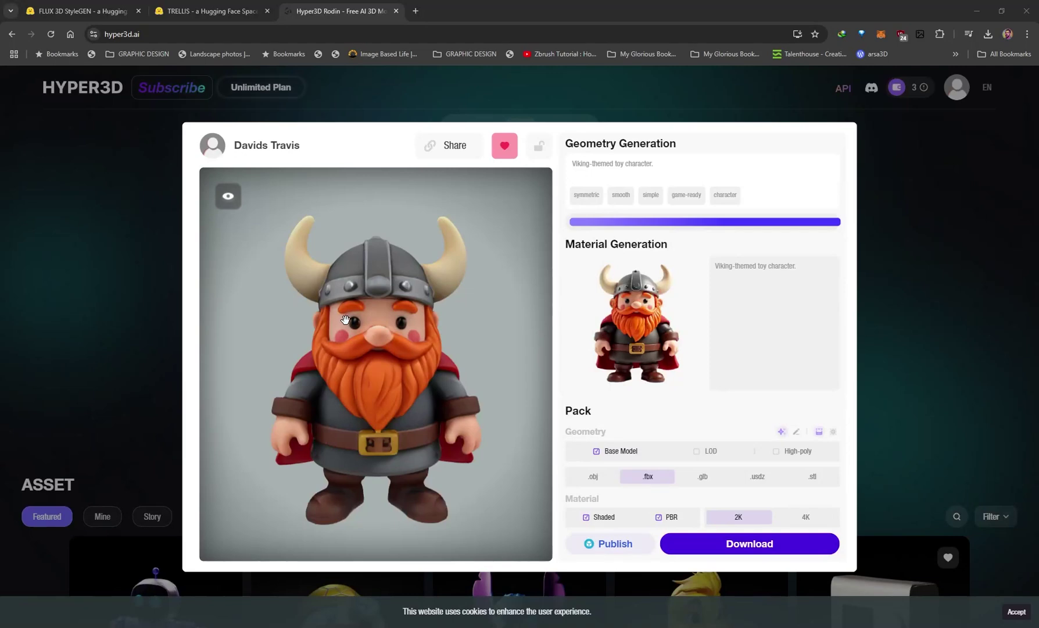
# - Switch to the hyper3d.ai page in the browser and inspect the Rodin-generated viking model from several sides
pyautogui.click(132, 34)
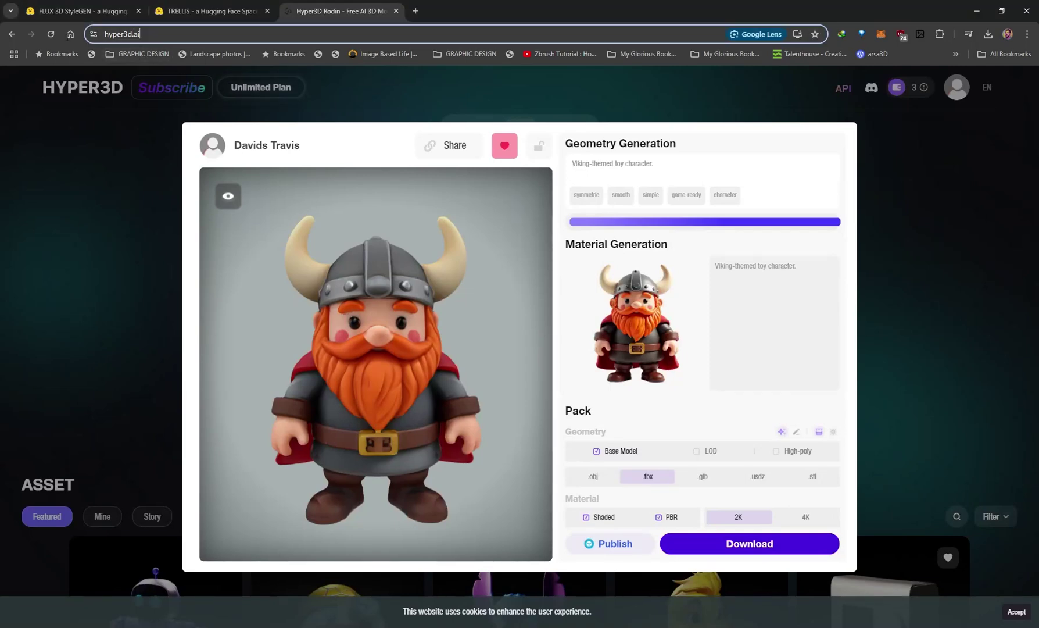
pyautogui.moveTo(470, 335); pyautogui.dragTo(447, 335)
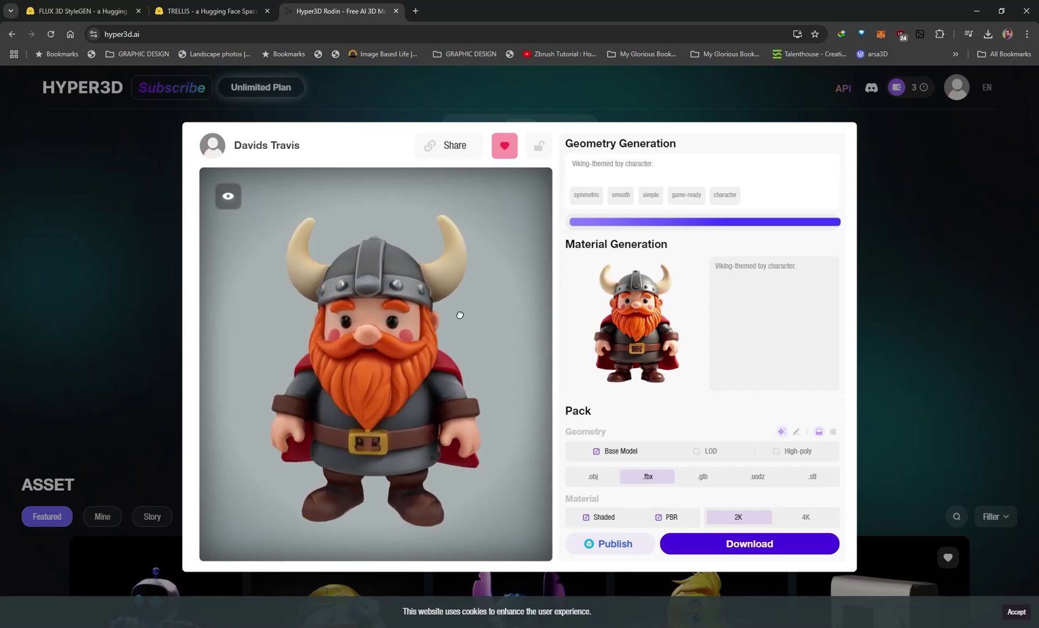
pyautogui.moveTo(459, 314); pyautogui.dragTo(443, 341)
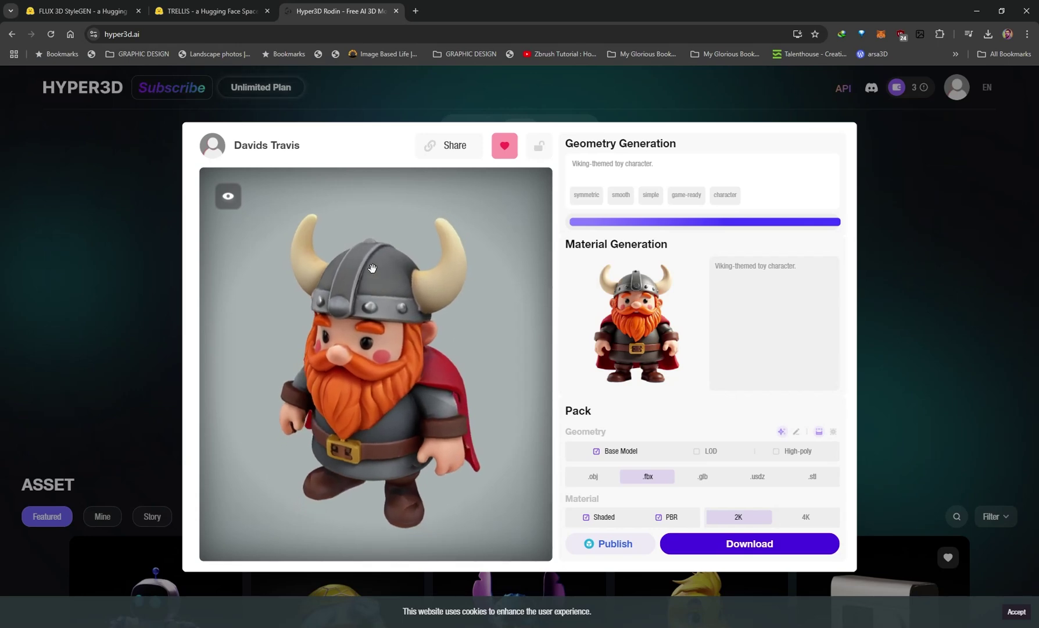
pyautogui.moveTo(431, 330); pyautogui.dragTo(490, 325)
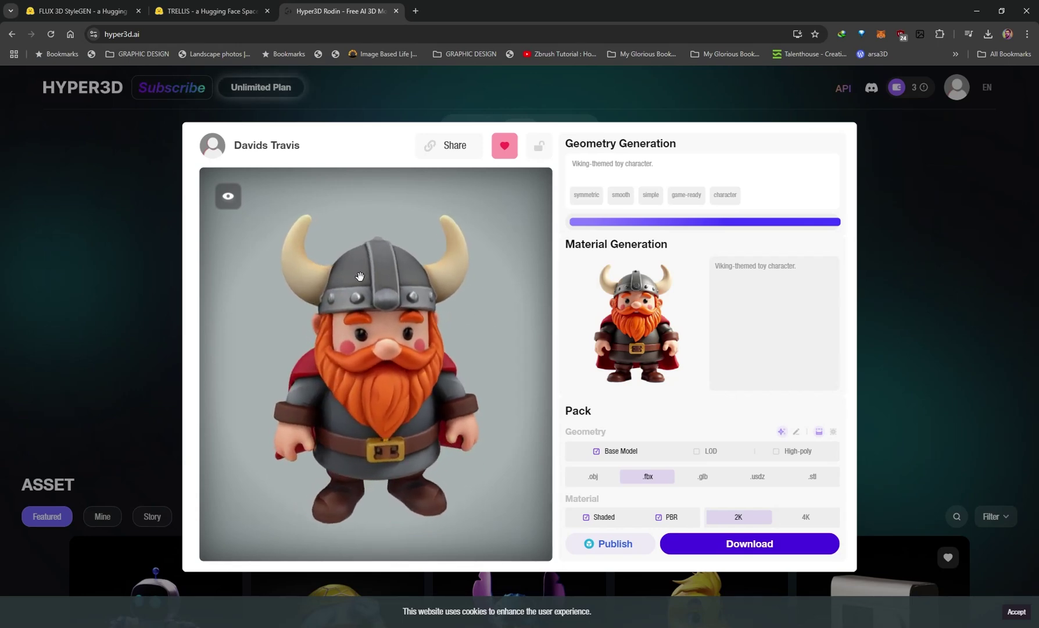
pyautogui.moveTo(273, 330); pyautogui.dragTo(352, 298)
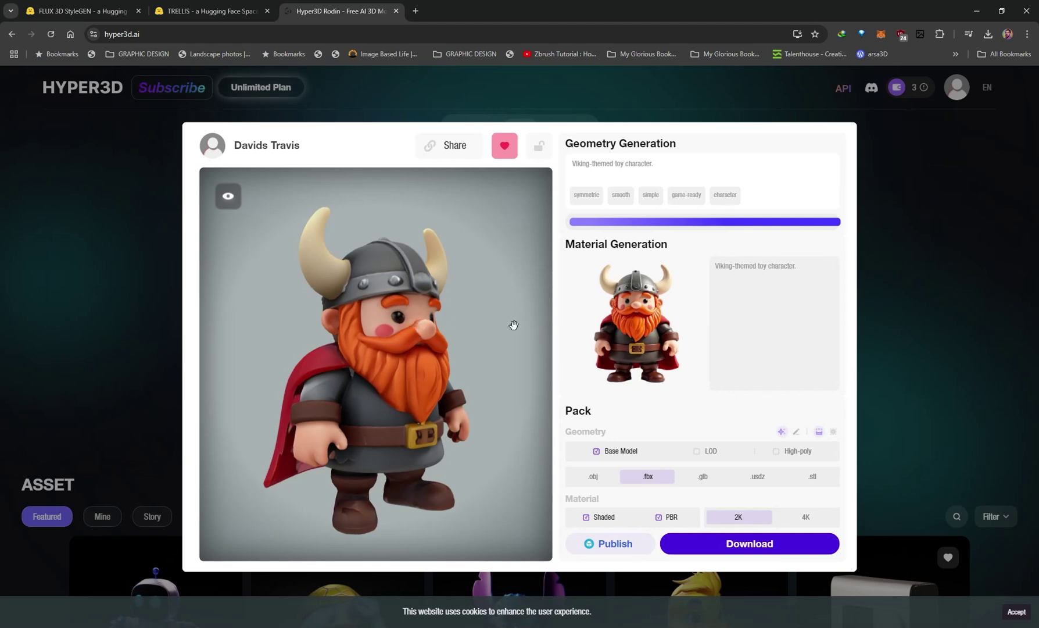
pyautogui.moveTo(514, 325); pyautogui.dragTo(411, 314)
pyautogui.moveTo(509, 319); pyautogui.dragTo(471, 311)
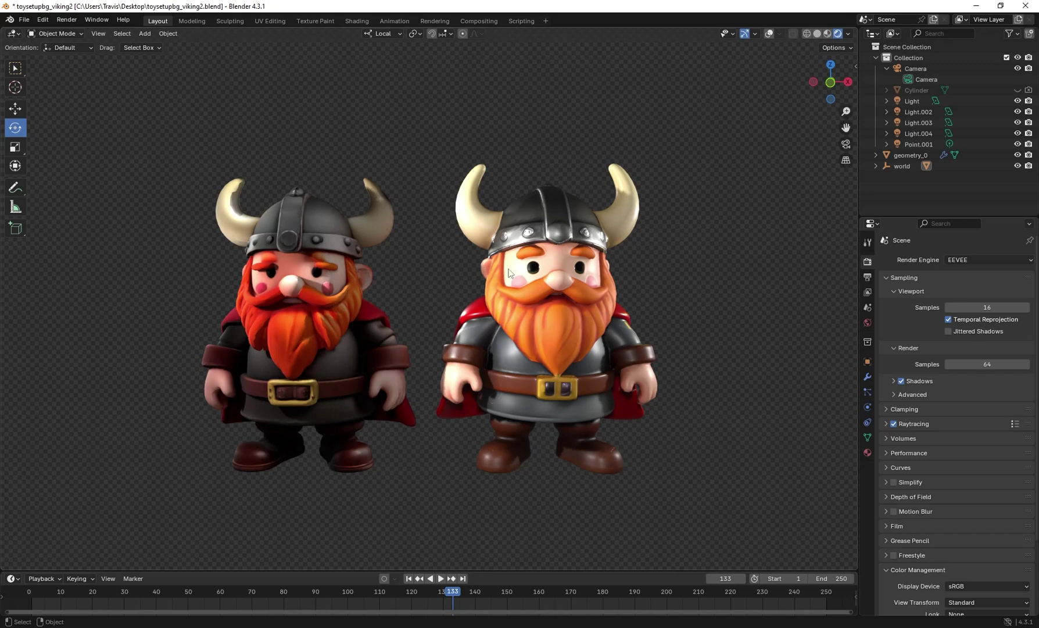
# - Switch to Blender and compare the two vikings in toysetupbg_viking2.blend, and view the three-viking scene in toysetupbg_viking.blend
pyautogui.moveTo(389, 277); pyautogui.dragTo(421, 279)
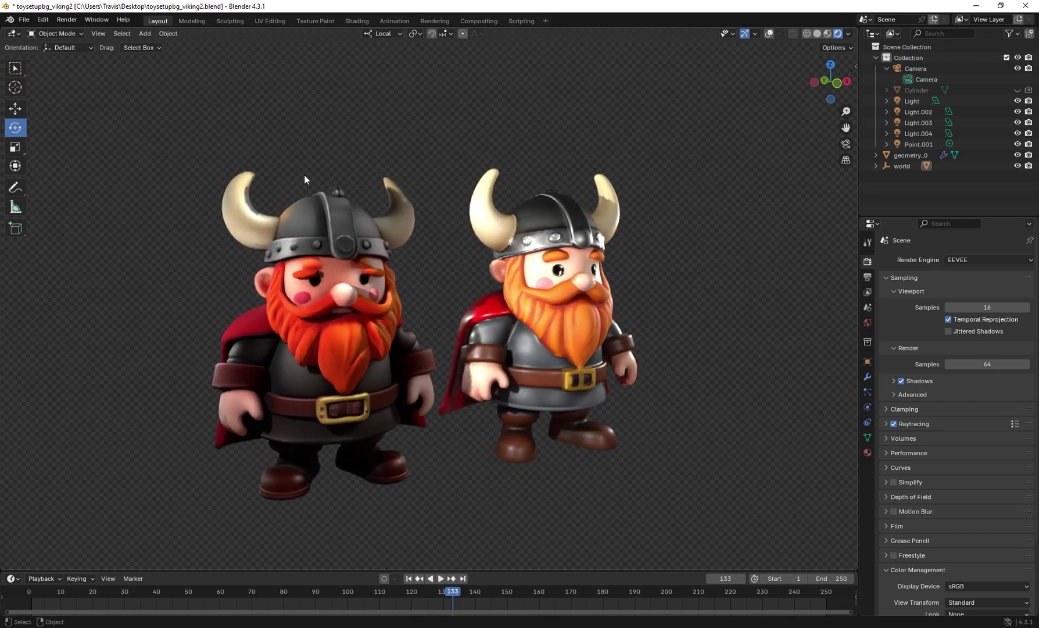
pyautogui.scroll(2, 484, 338)
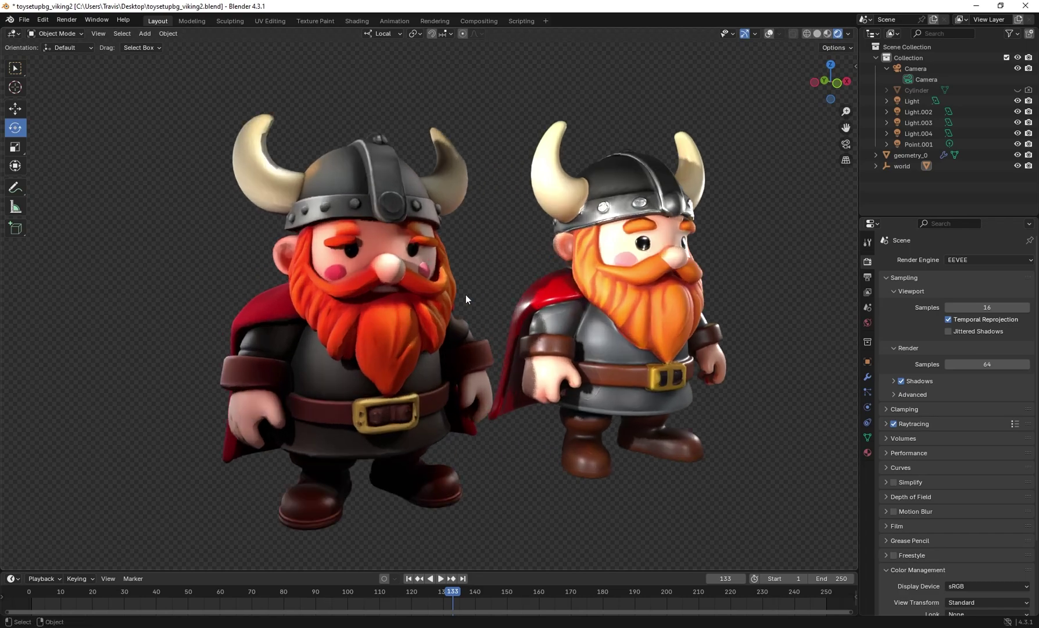
pyautogui.moveTo(461, 299); pyautogui.dragTo(461, 264)
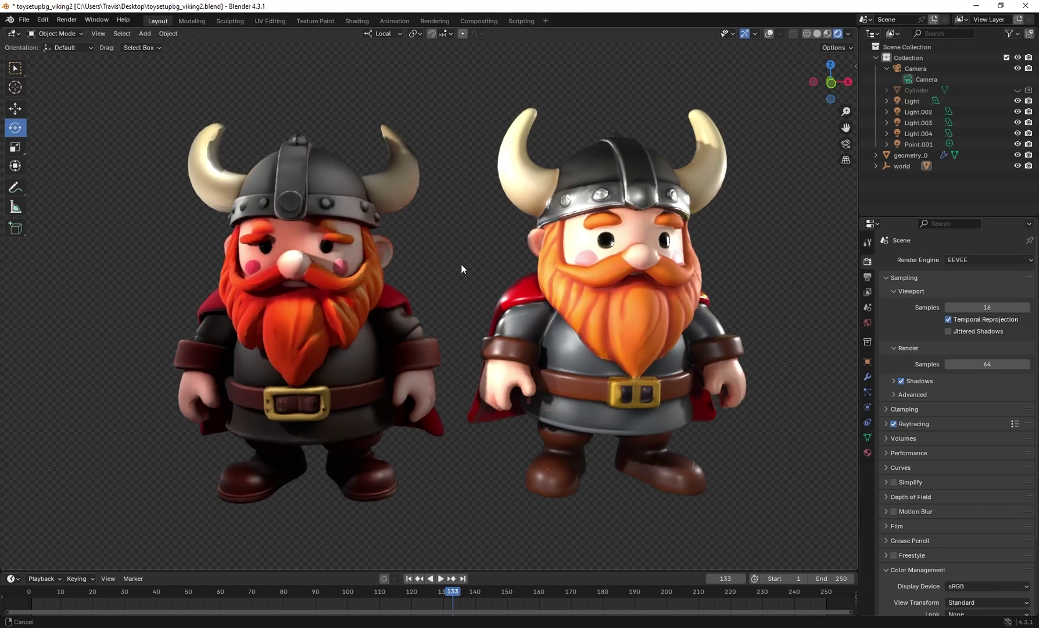
pyautogui.moveTo(594, 244); pyautogui.dragTo(446, 266)
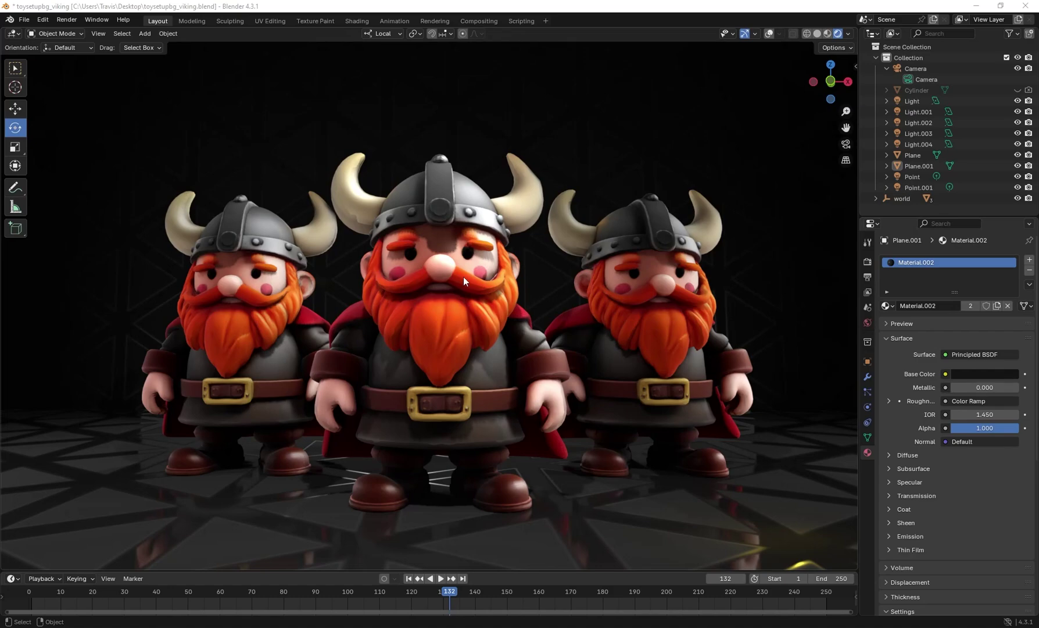
pyautogui.moveTo(434, 279)
pyautogui.mouseDown()
pyautogui.moveTo(463, 283)
pyautogui.moveTo(457, 392)
pyautogui.moveTo(430, 283)
pyautogui.moveTo(440, 278)
pyautogui.mouseUp()
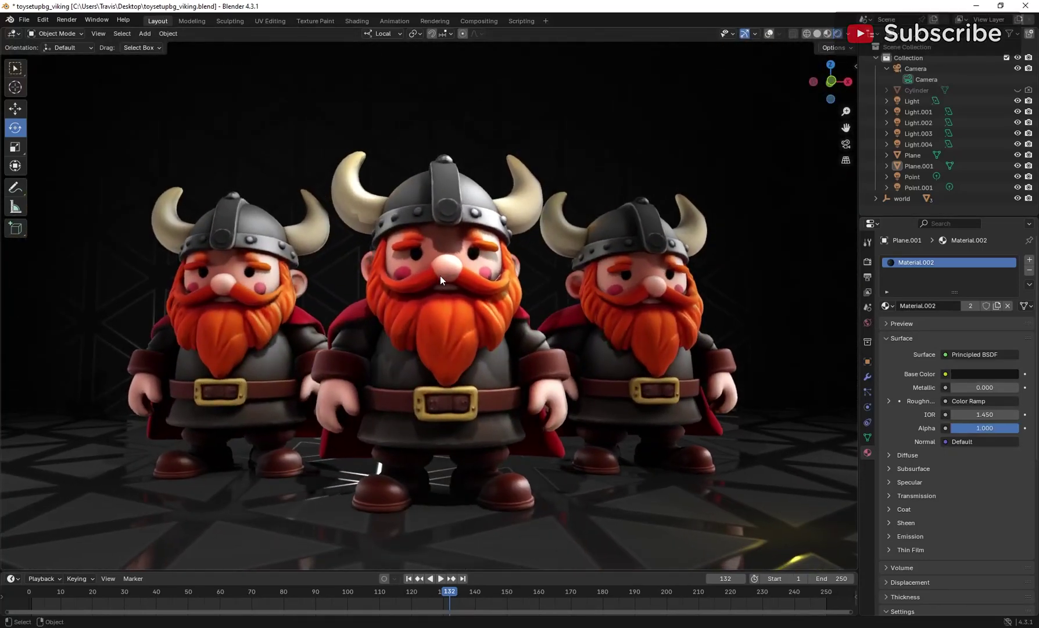